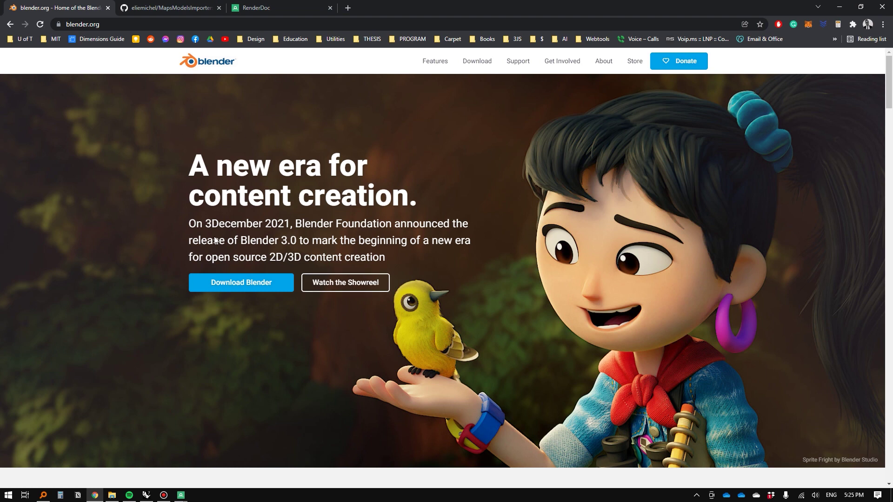
- Open the release link from the Installation section of the MapsModelsImporter README in a new browser tab
click(165, 3)
scroll(83, 289, up, 2)
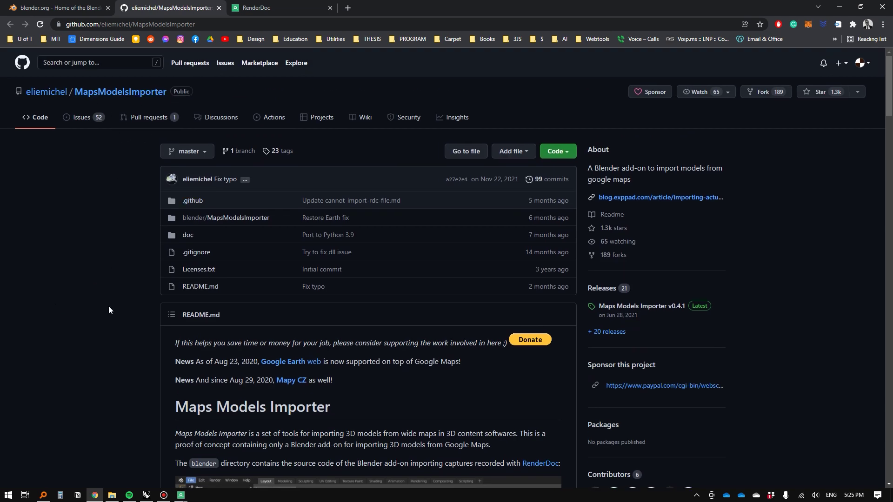
scroll(109, 307, down, 8)
scroll(200, 258, down, 2)
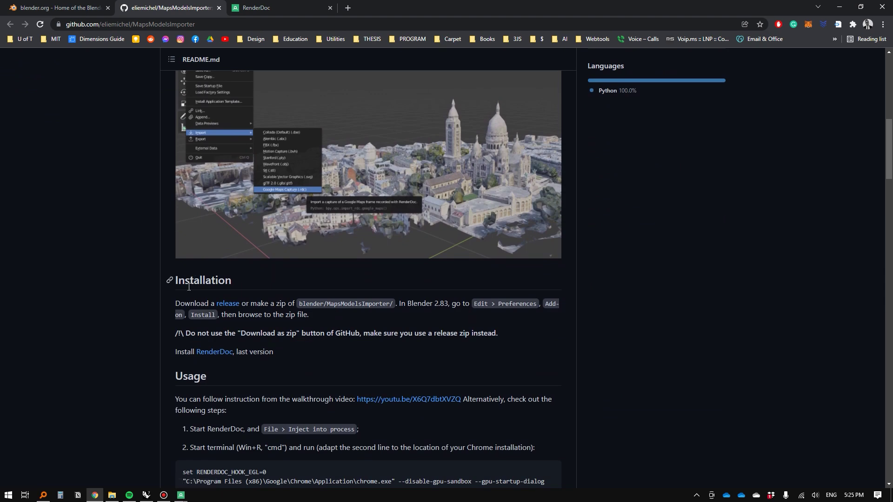
middle_click(219, 177)
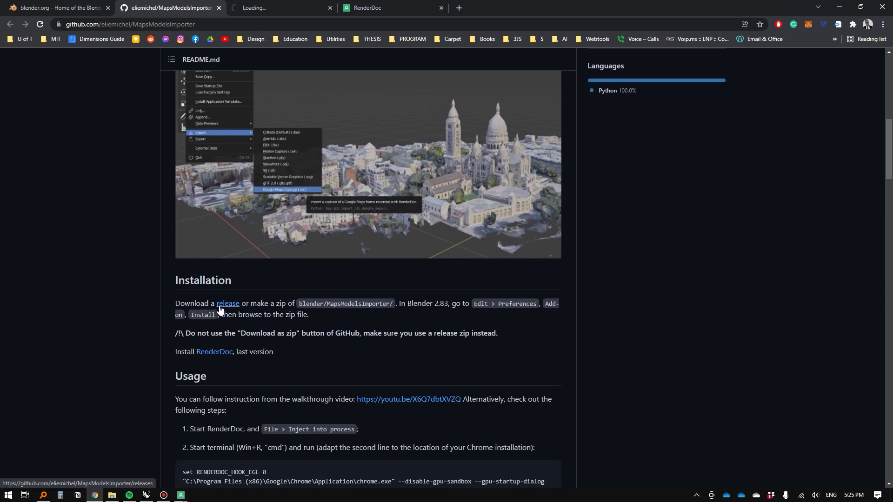
- Download MapsModelsImporter-v0.4.1.zip from the assets of the Maps Models Importer v0.4.1 release
scroll(298, 84, up, 4)
click(277, 8)
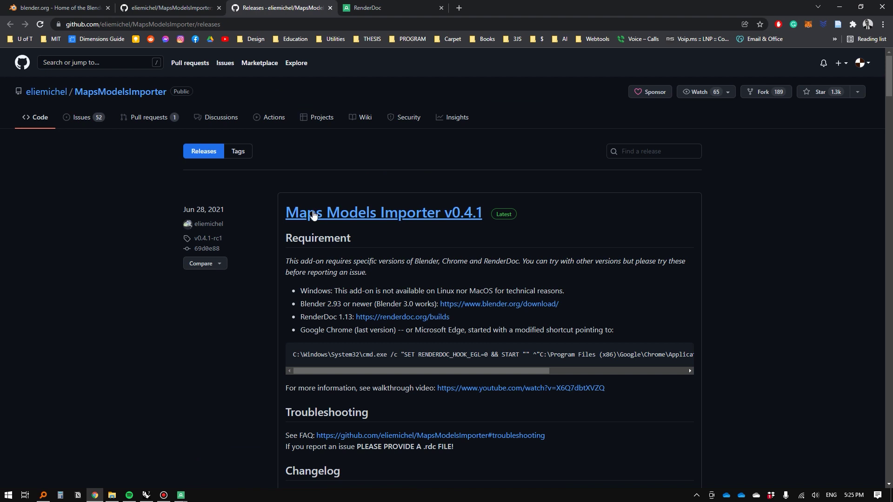
scroll(458, 230, down, 7)
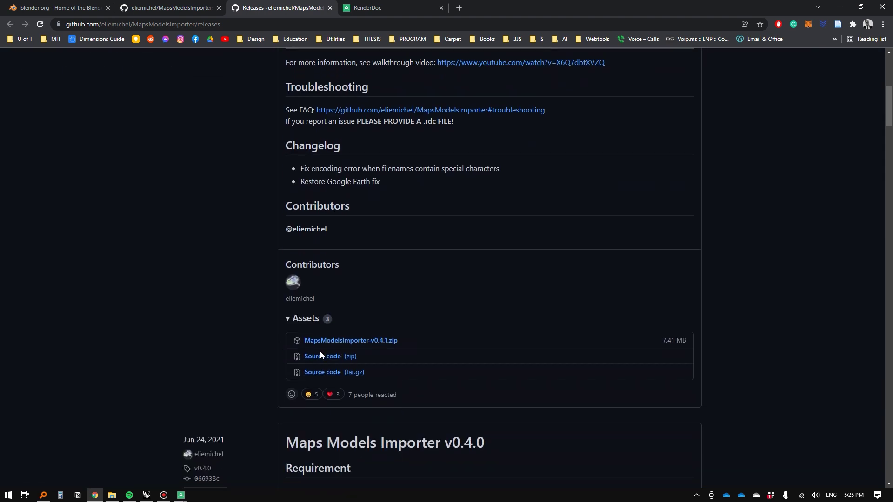
click(333, 344)
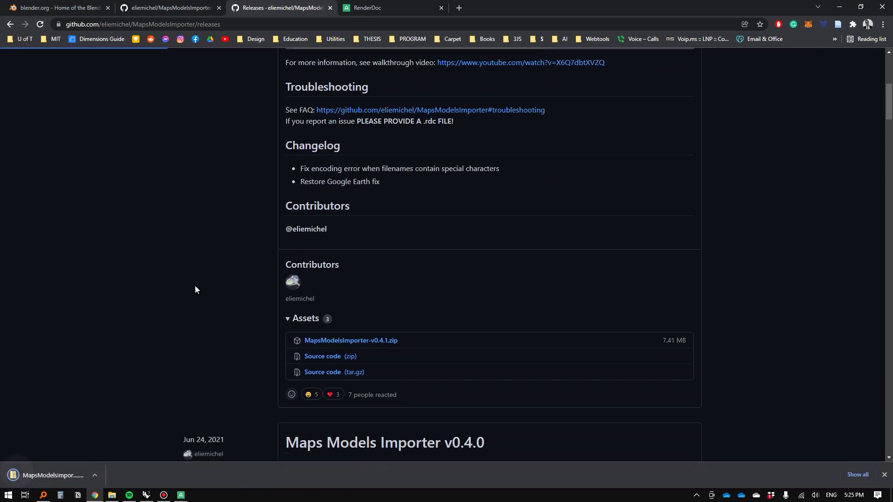
- Review the introduction and donation note in the MapsModelsImporter README, and bring up the already open RenderDoc page
scroll(205, 243, up, 1)
scroll(205, 243, up, 5)
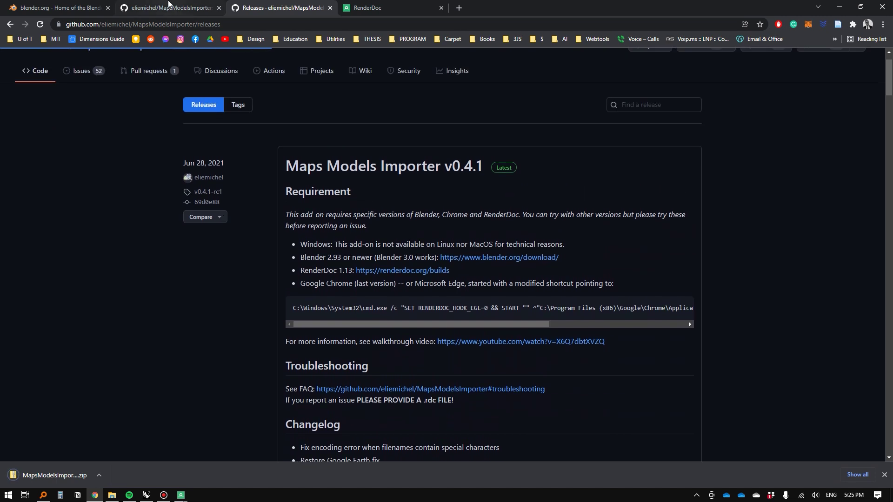
click(169, 7)
scroll(135, 204, down, 6)
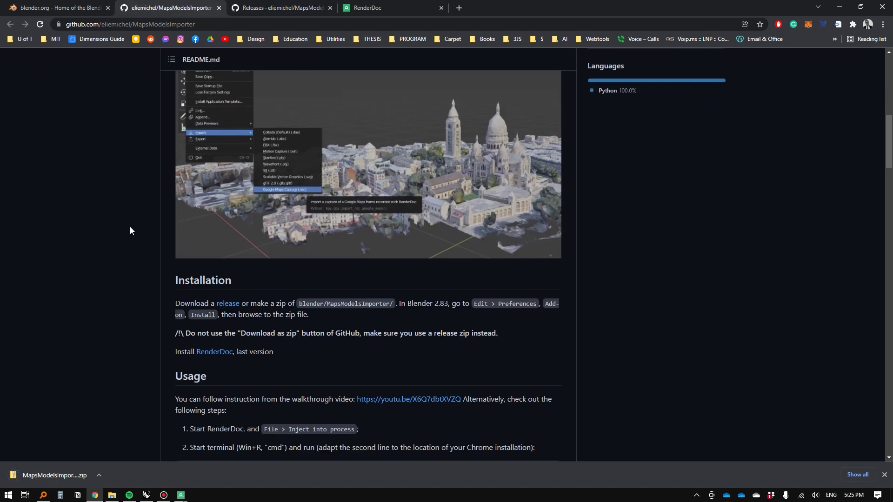
scroll(445, 186, up, 5)
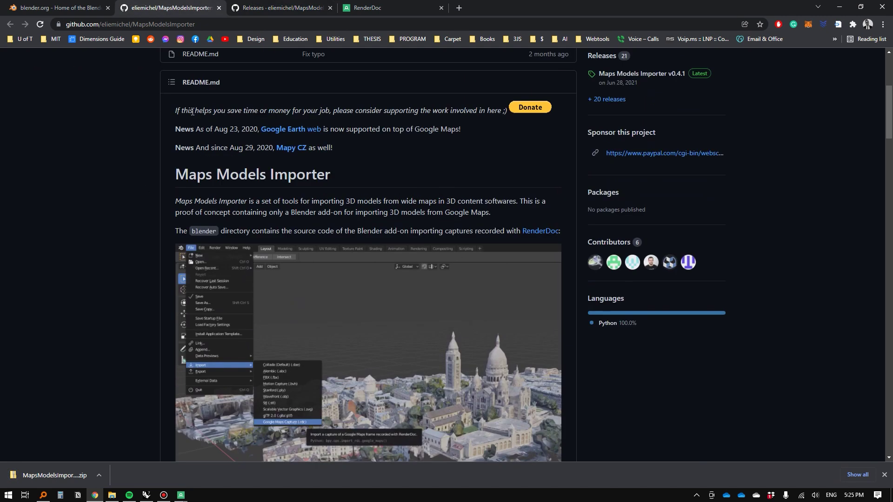
drag(192, 112, 553, 111)
click(537, 151)
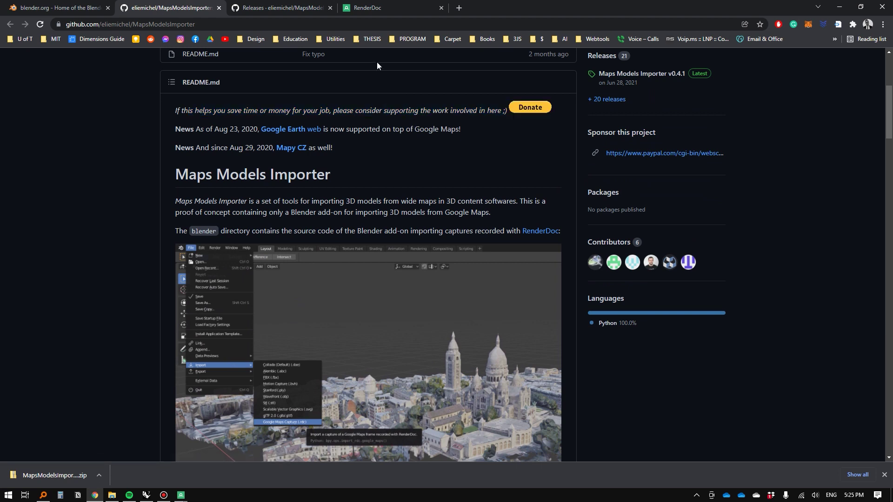
click(377, 6)
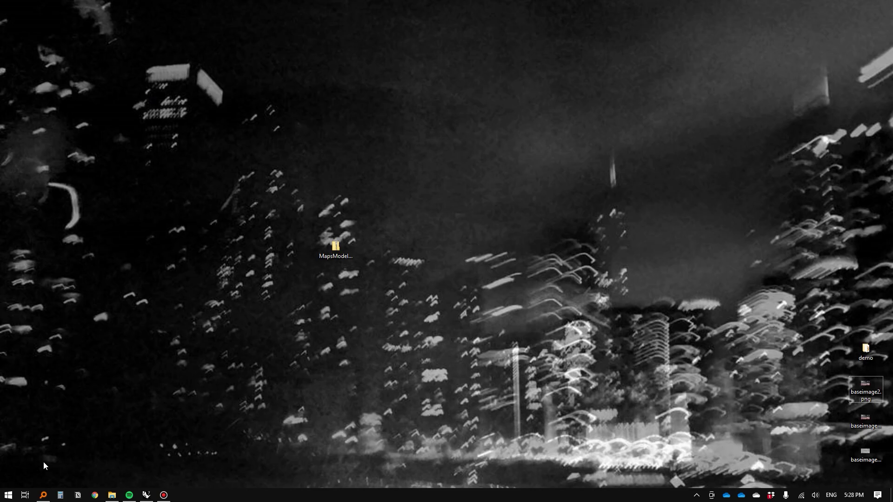
- Launch RenderDoc and confirm its general settings with process injection enabled
click(8, 495)
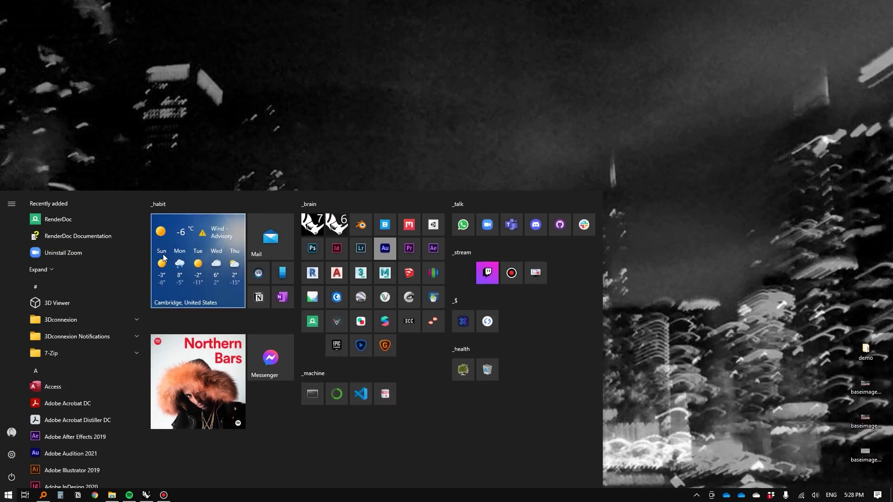
click(93, 217)
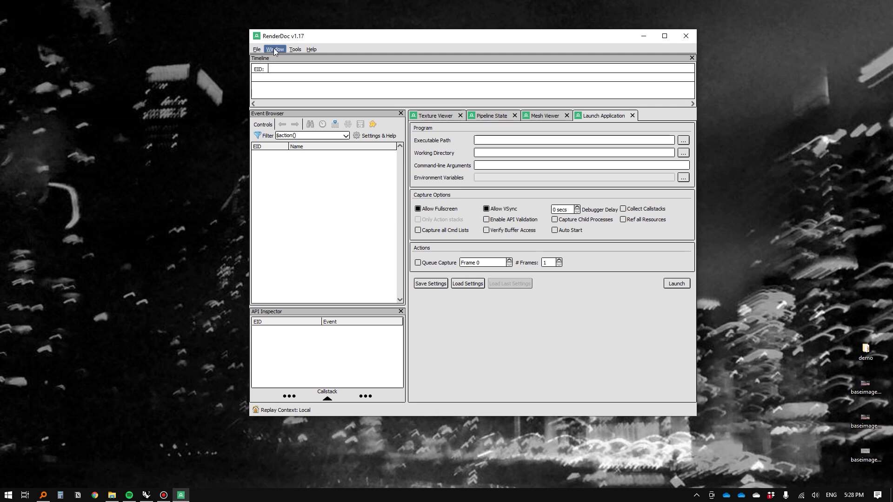
click(297, 48)
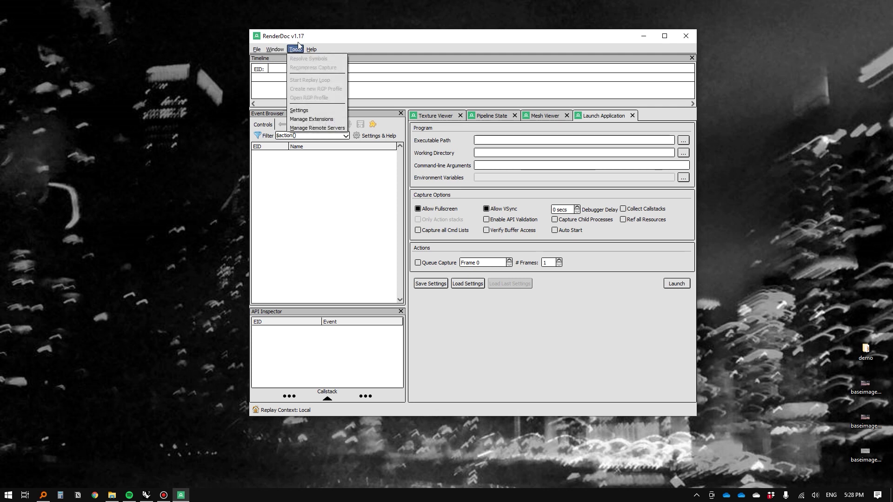
click(300, 109)
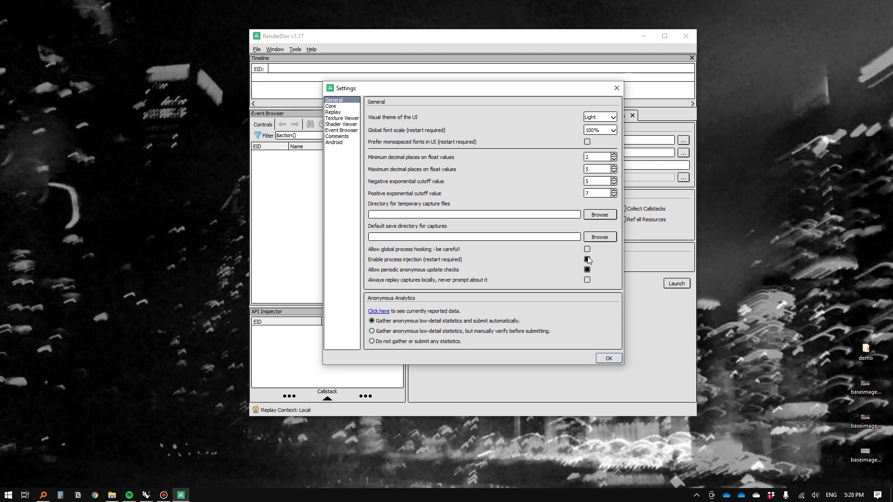
click(604, 360)
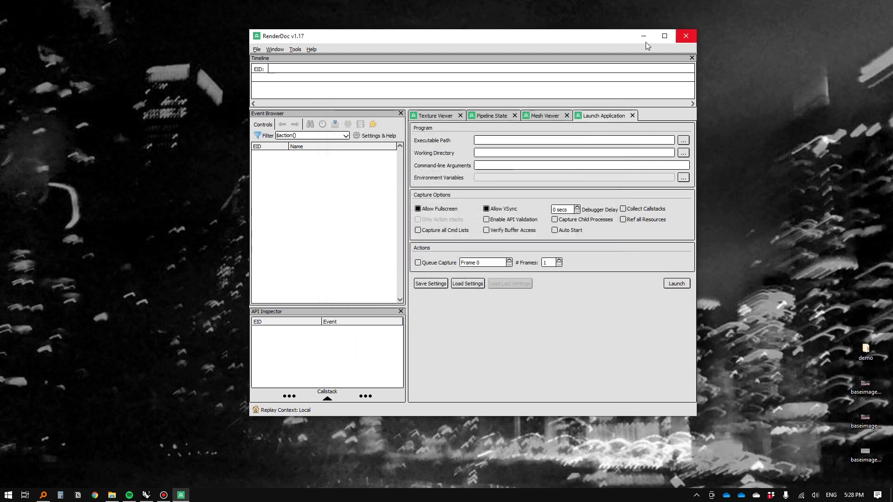
- Open RenderDoc's Inject into Process view
click(256, 50)
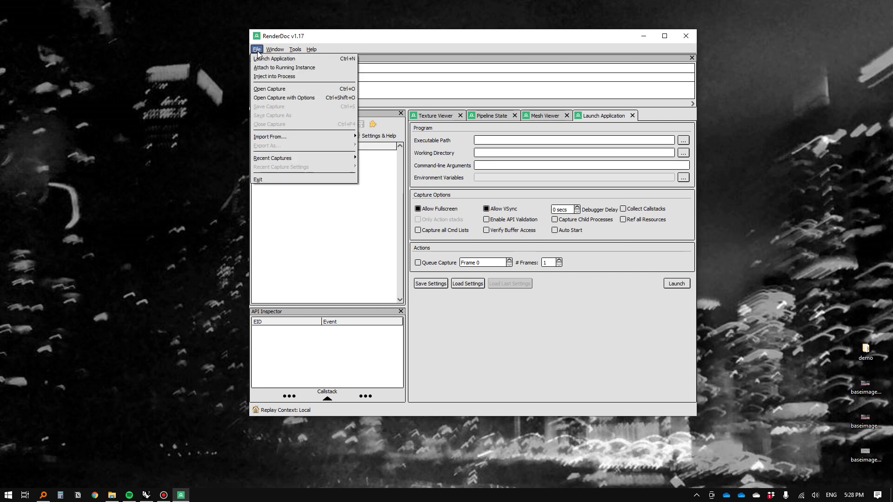
click(260, 77)
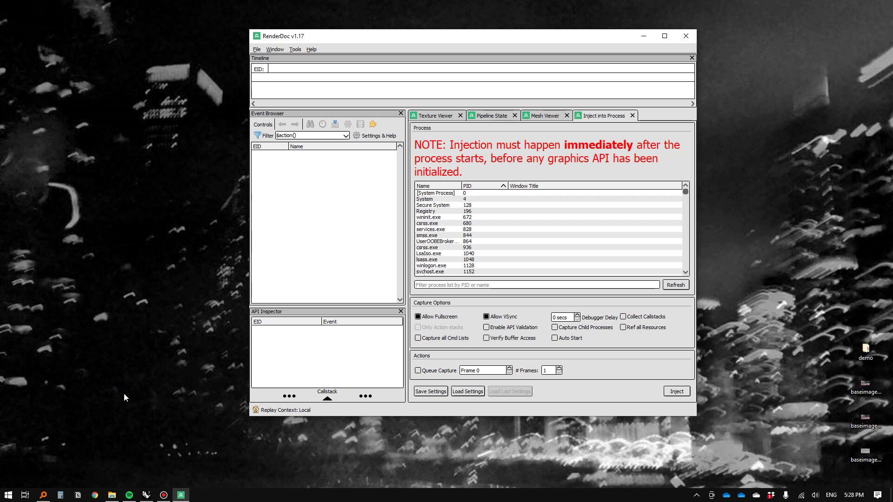
- Switch to Everything, search for chrome.exe, and open the Google Chrome Application folder containing the executable
click(44, 496)
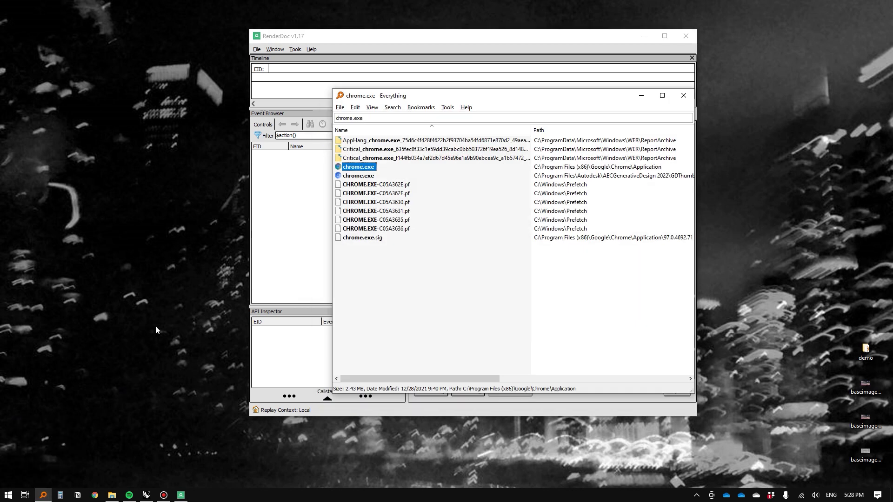
click(372, 119)
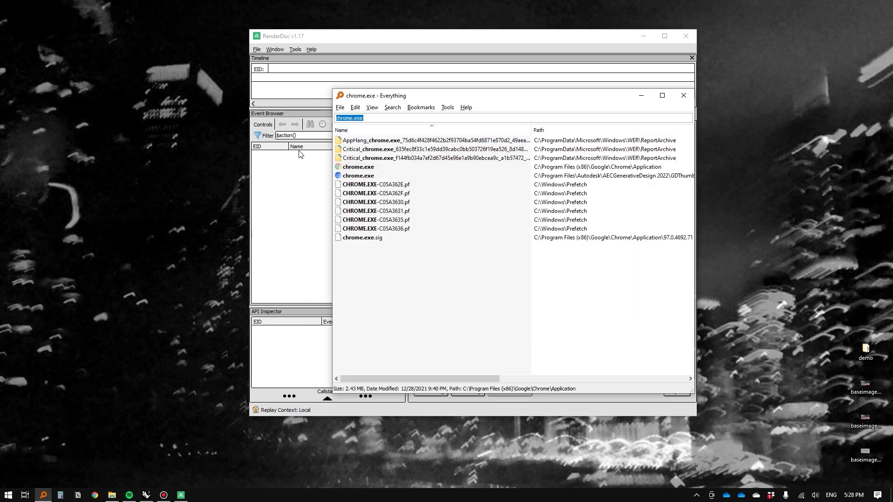
text(chrome)
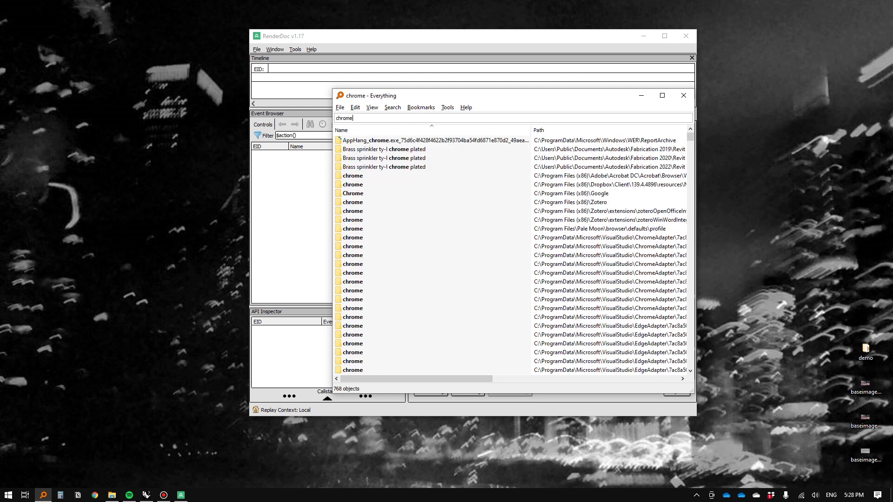
text(.exe)
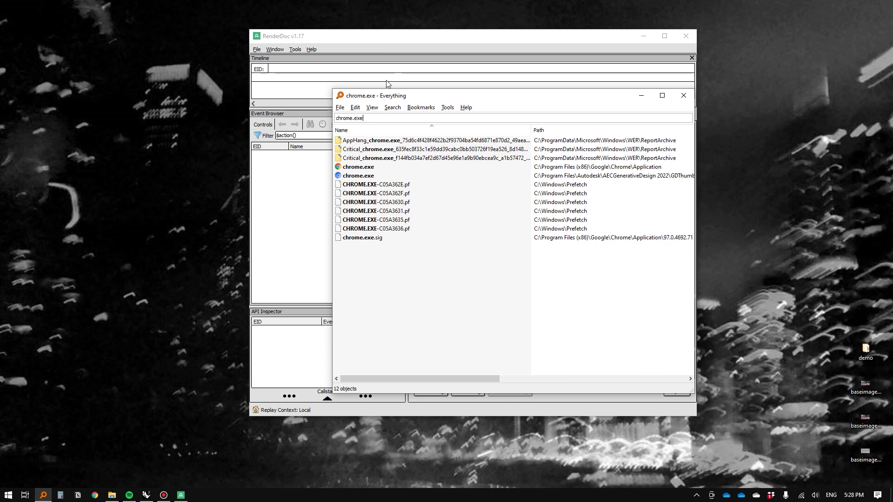
click(352, 168)
right_click(353, 167)
click(391, 182)
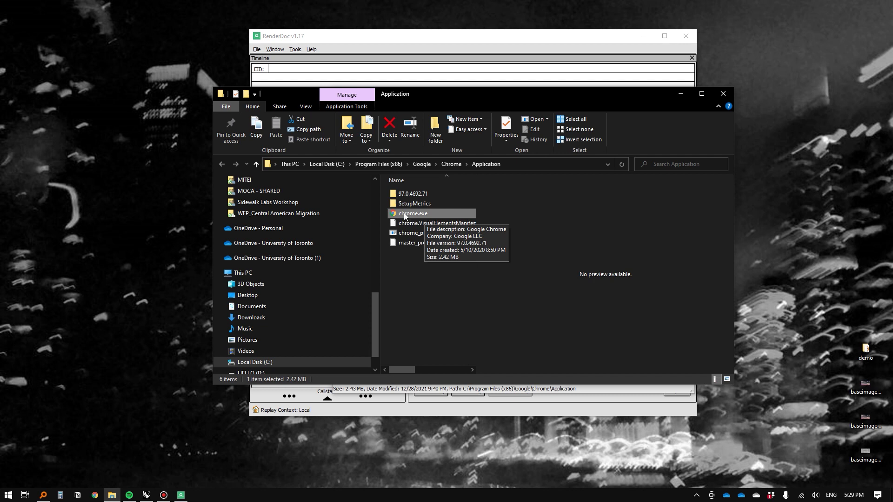
- Create a desktop shortcut to chrome.exe, and close the Application folder and the file search windows
right_click(405, 216)
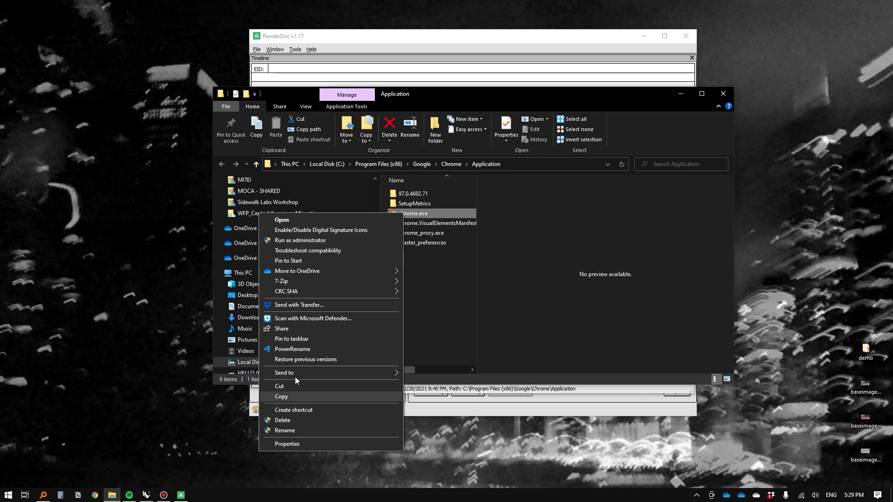
click(294, 410)
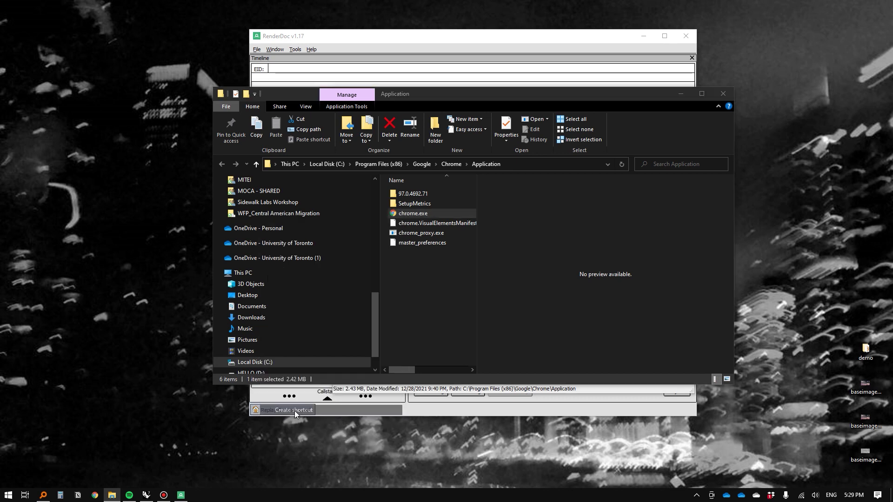
click(481, 249)
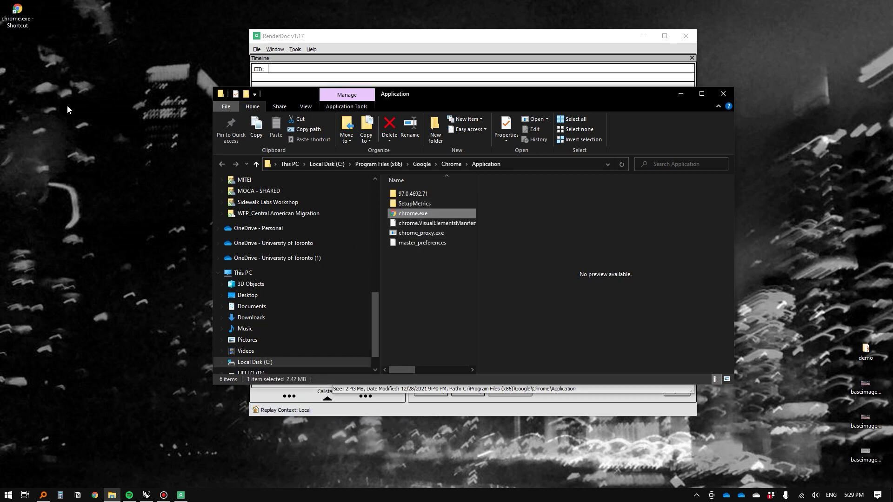
click(723, 94)
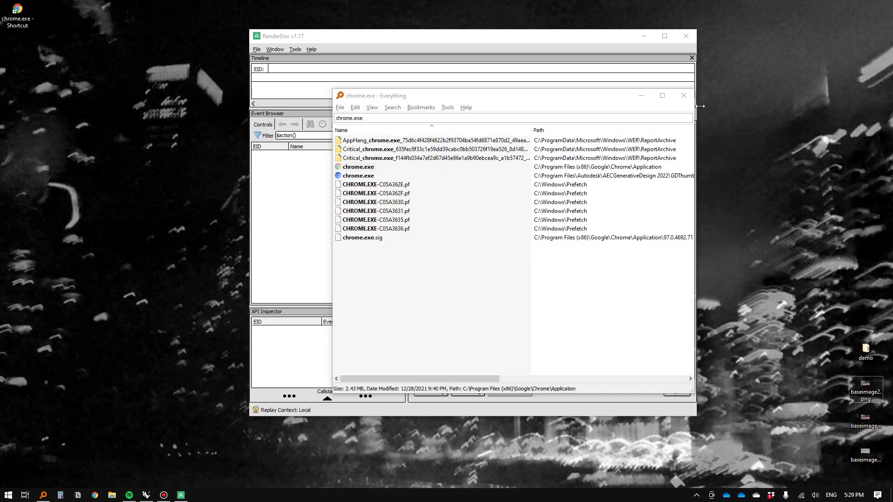
click(683, 98)
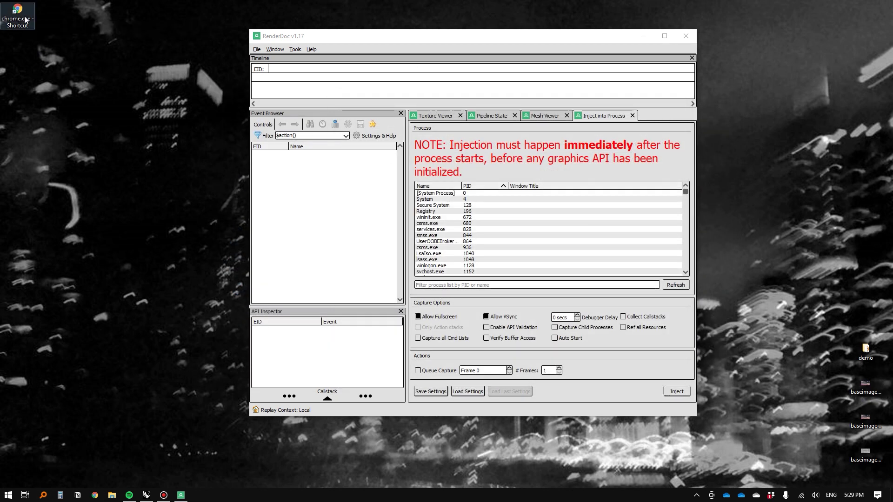
- Replace the chrome.exe shortcut's target with the copied cmd.exe command setting RENDERDOC_HOOK_EGL=0 and launching Chrome with --disable-gpu-sandbox --gpu-startup-dialog
right_click(26, 20)
click(48, 269)
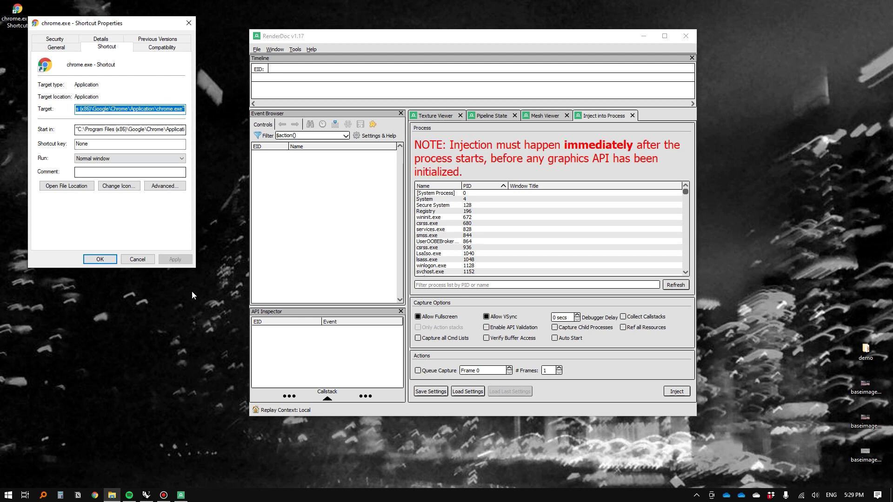
key(End)
key(ctrl+v)
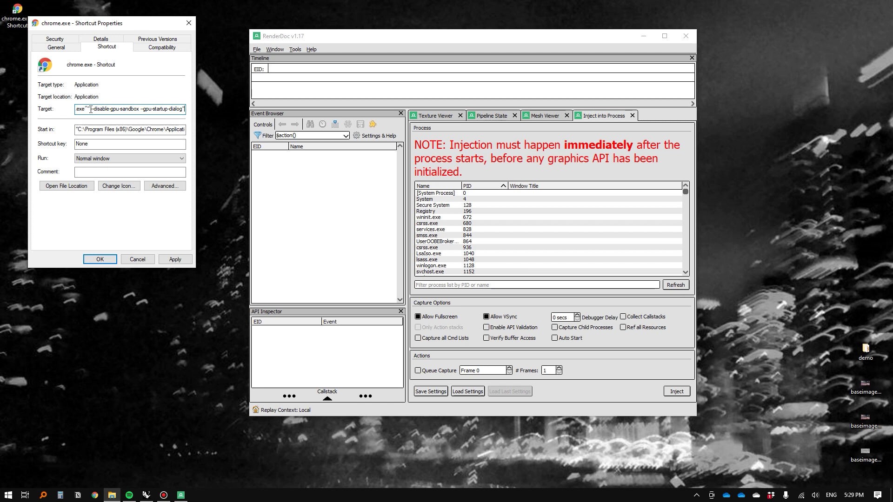
drag(119, 111, 142, 111)
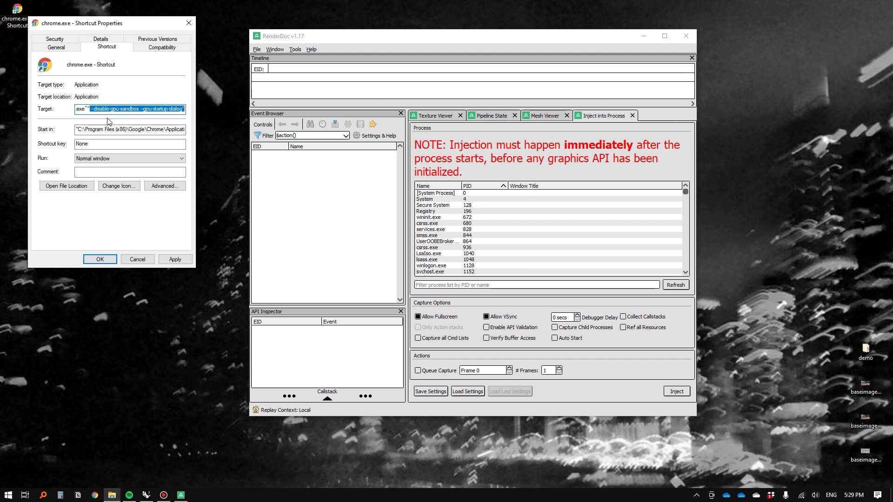
click(98, 111)
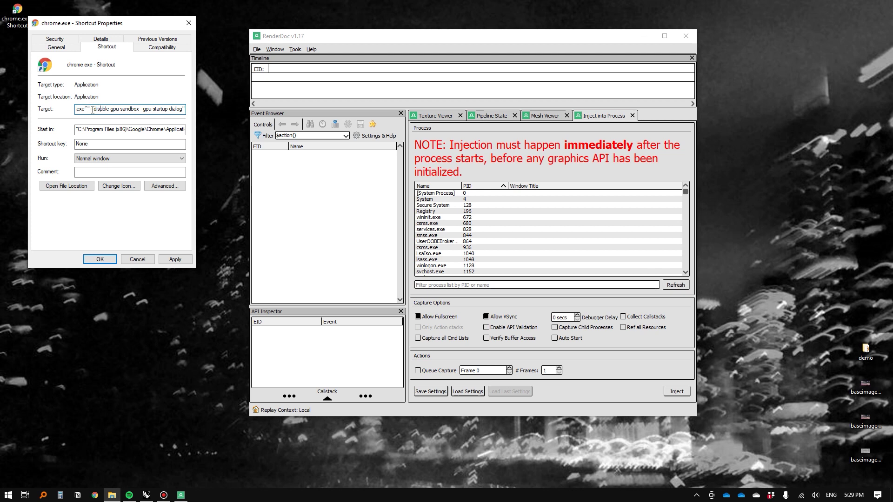
drag(92, 110, 187, 112)
click(103, 260)
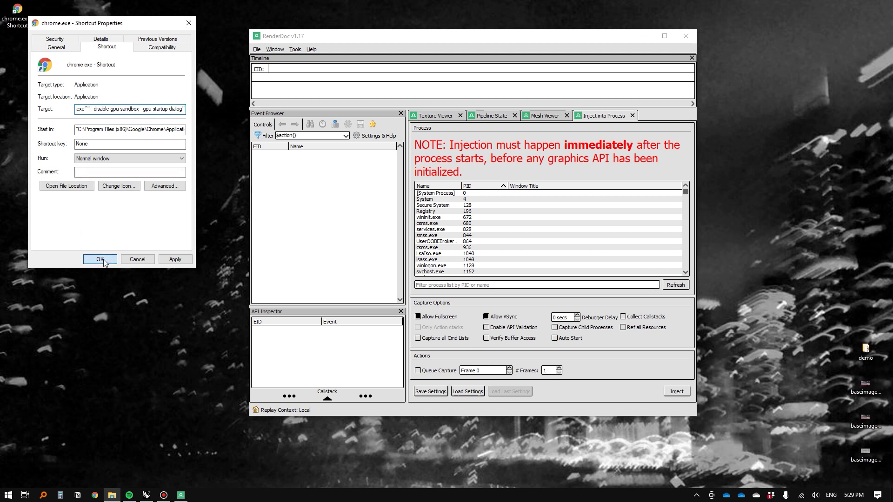
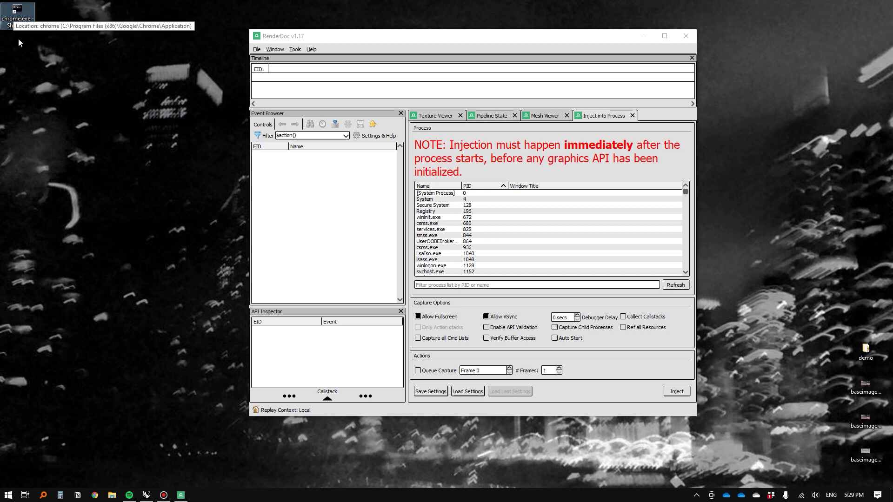
- Launch Chrome from the modified chrome.exe desktop shortcut
double_click(16, 14)
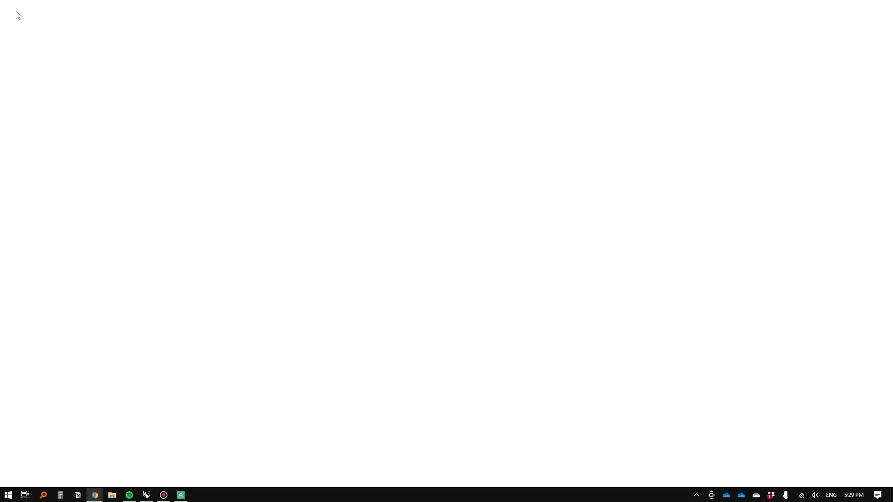
- Bring the Google Chrome Gpu dialog with the process ID to the front, and place the RenderDoc window beside it
mouse_move(95, 494)
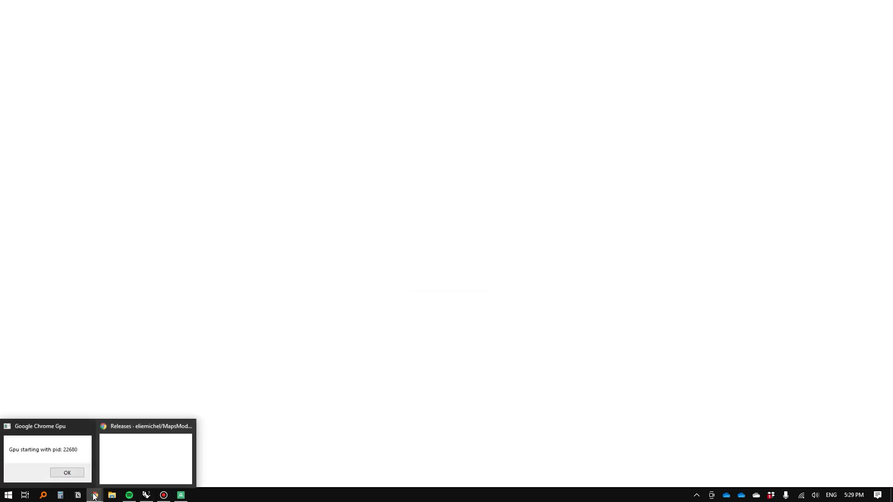
click(59, 455)
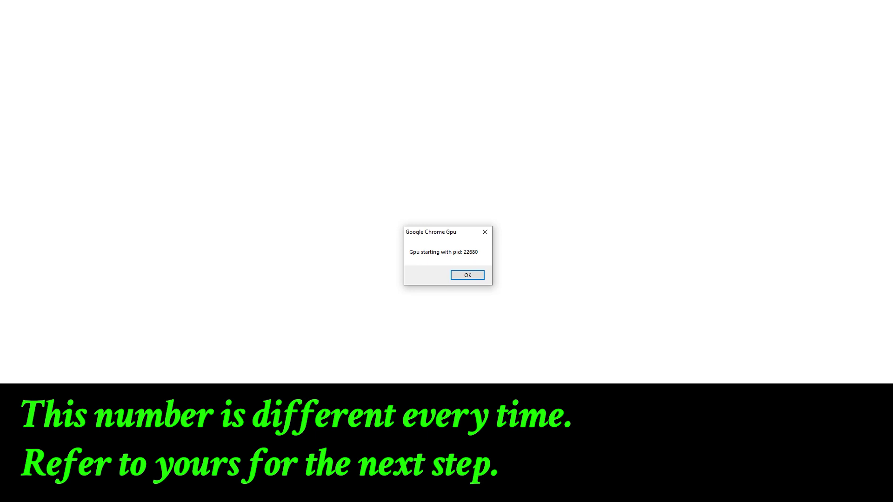
key(alt+Tab)
drag(395, 43, 139, 50)
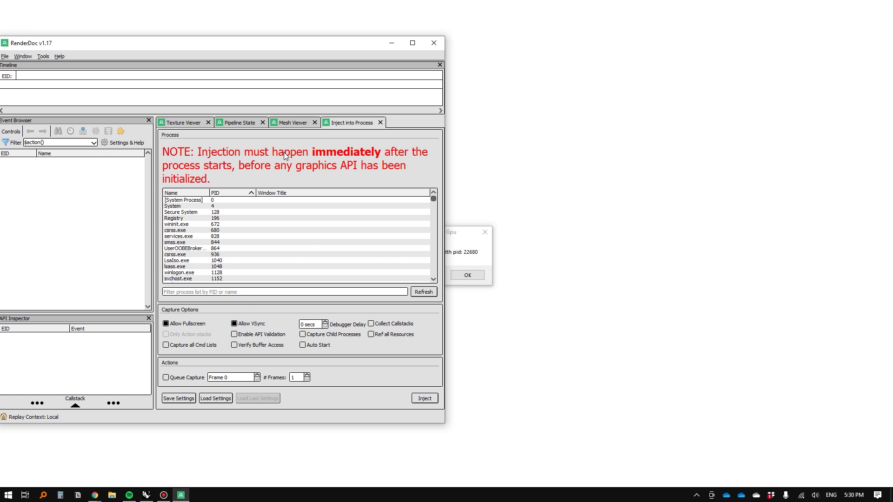
- Filter RenderDoc's process list by PID 22680 and inject into the matching chrome.exe process
click(209, 294)
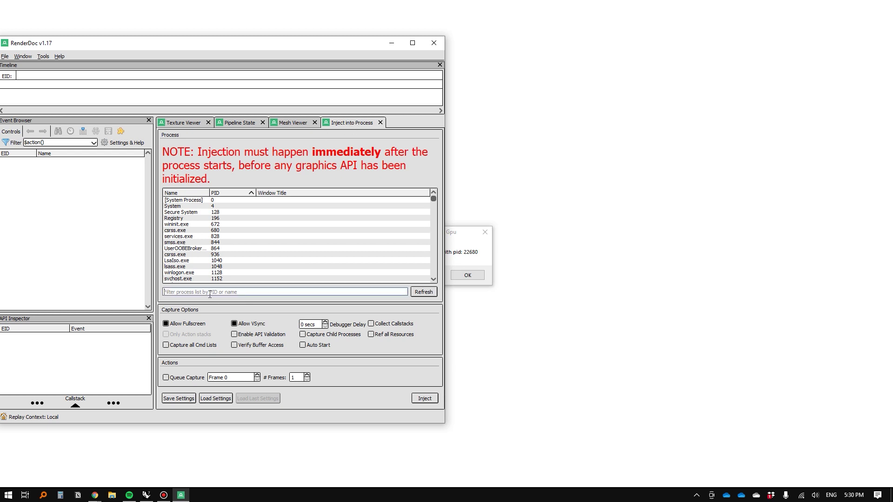
text(22680)
click(416, 292)
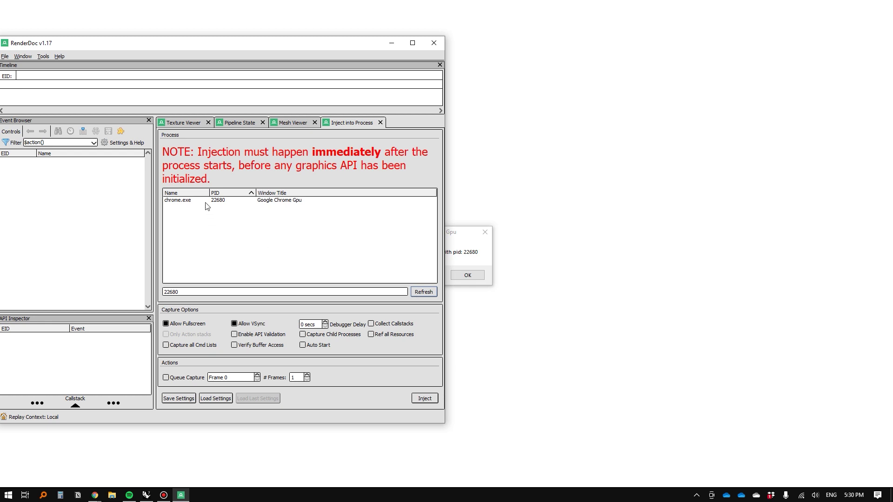
double_click(188, 202)
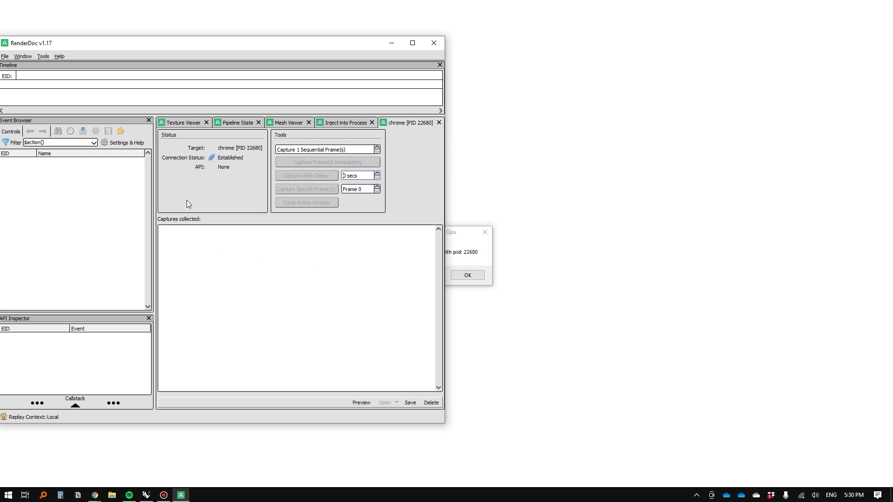
- Dismiss the Google Chrome Gpu dialog so Chrome continues starting, and open Google Maps in a new browser tab
click(468, 275)
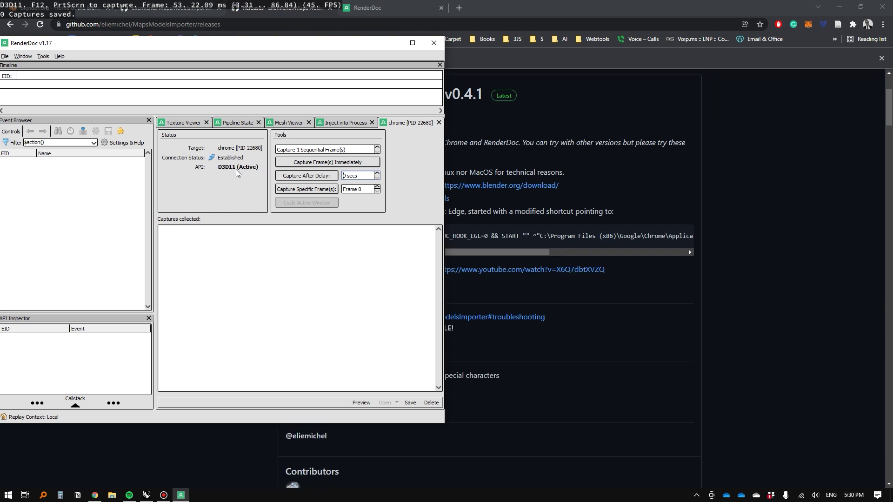
click(555, 5)
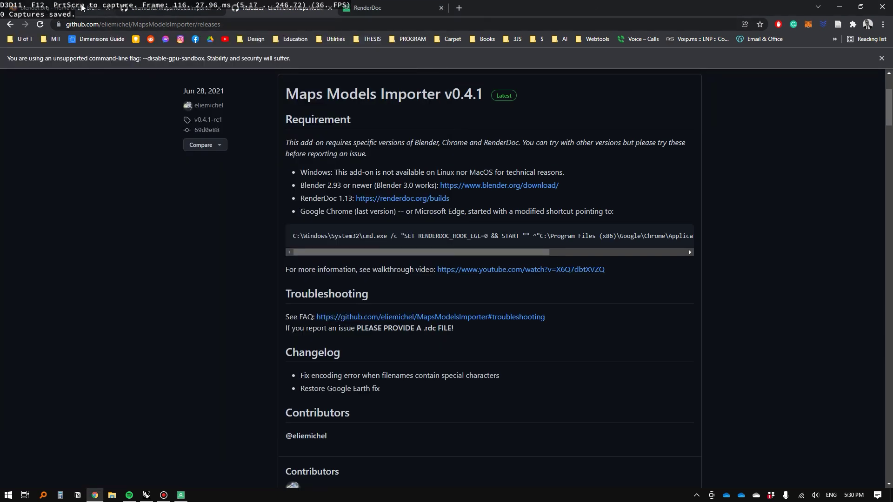
click(459, 8)
text(map)
key(Return)
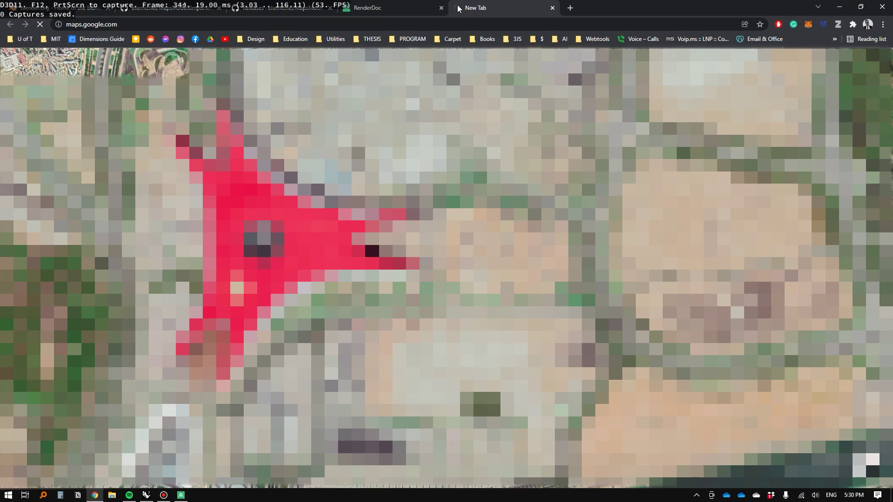
- Search Google Maps for hoover dam, and show it in satellite imagery tilted to a 3D view facing the dam and bridge
click(59, 67)
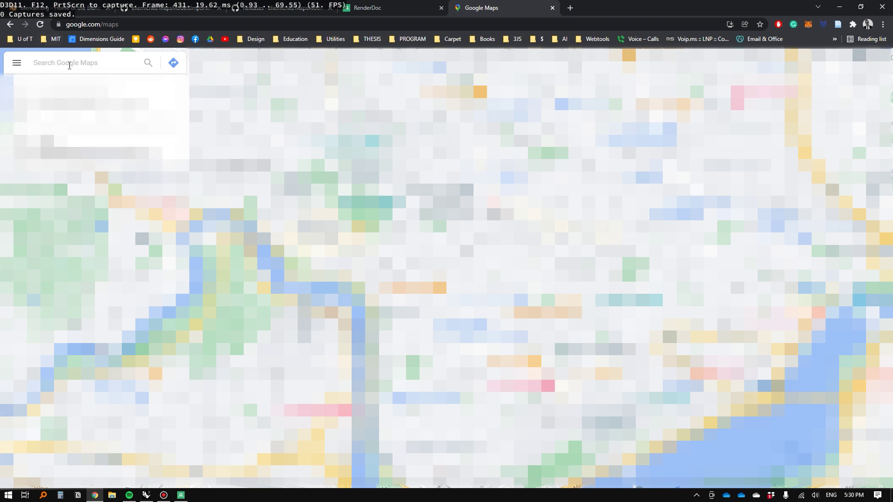
text(hoover)
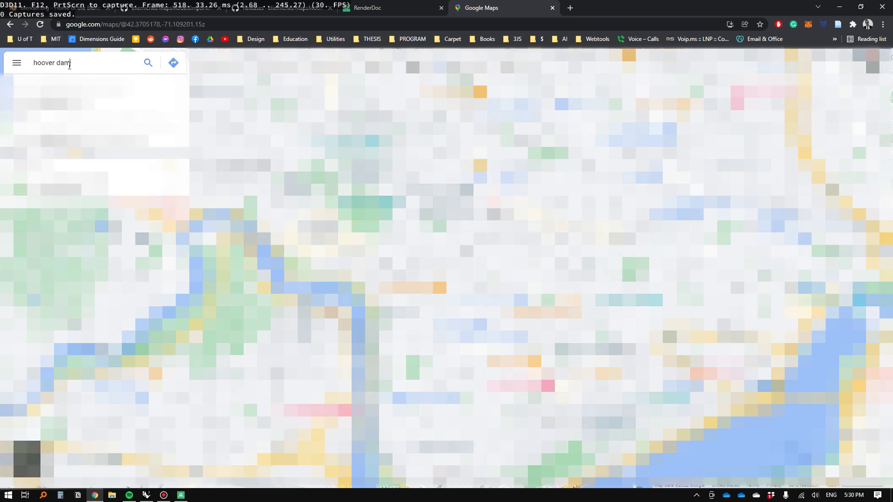
text( dam)
key(Return)
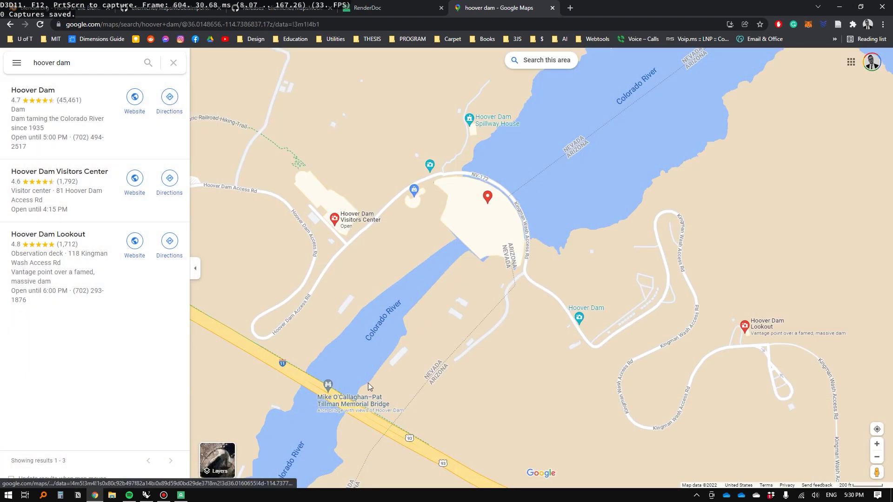
click(217, 460)
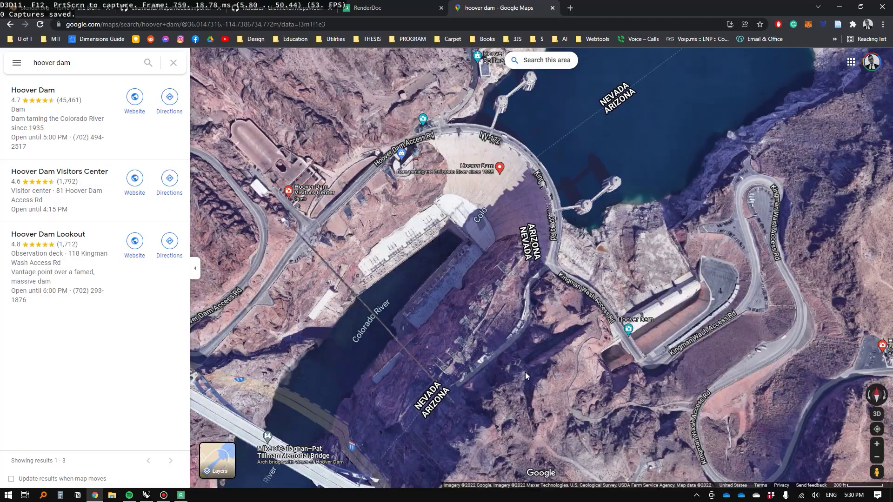
drag(384, 330, 492, 298)
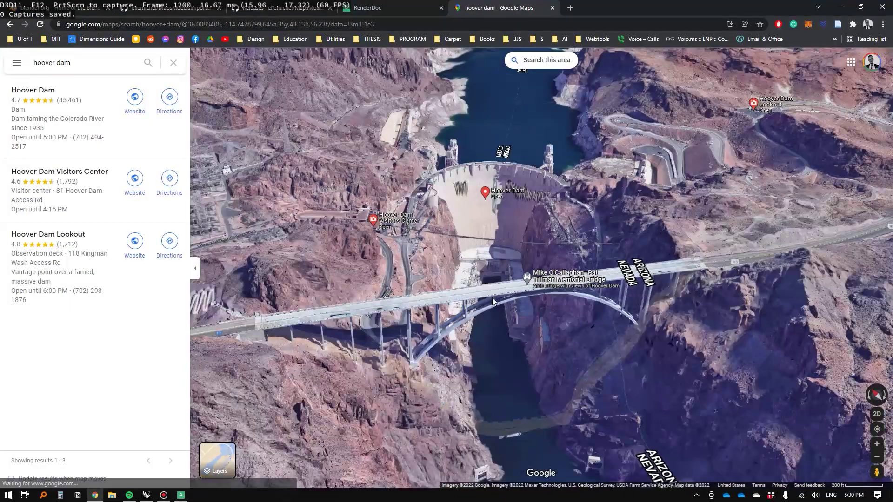
- Switch to RenderDoc, trigger a frame capture with a delay of 1 second, and keep the Chrome map moving while it captures
key(alt+Tab)
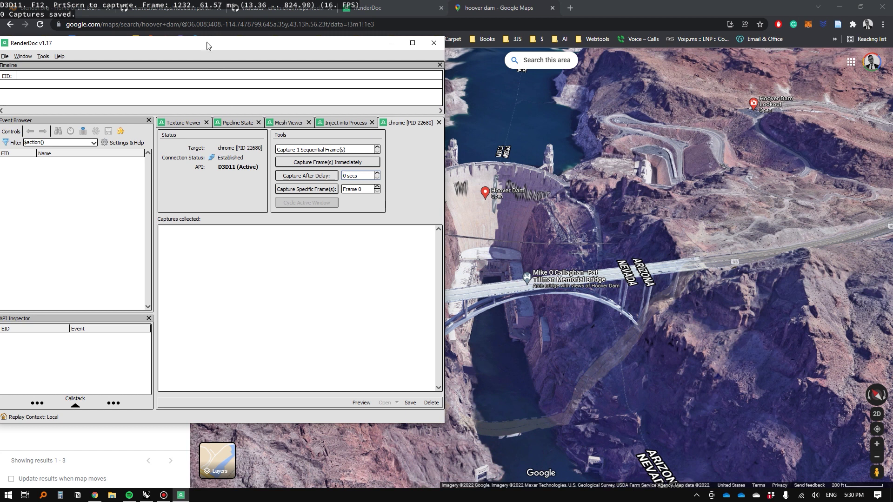
drag(207, 43, 288, 39)
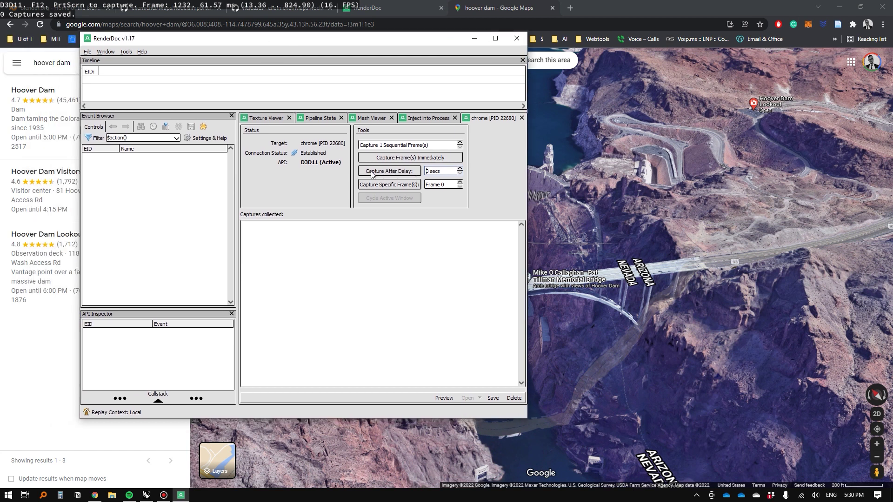
double_click(431, 172)
text(1)
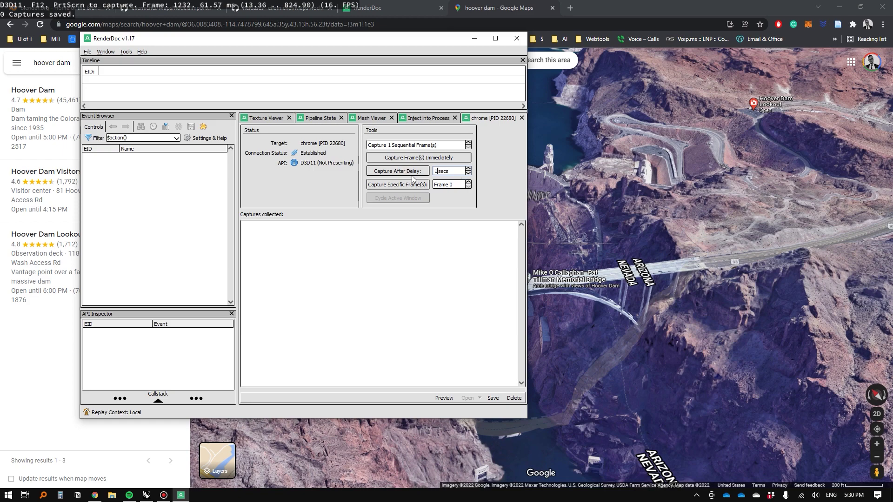
click(388, 172)
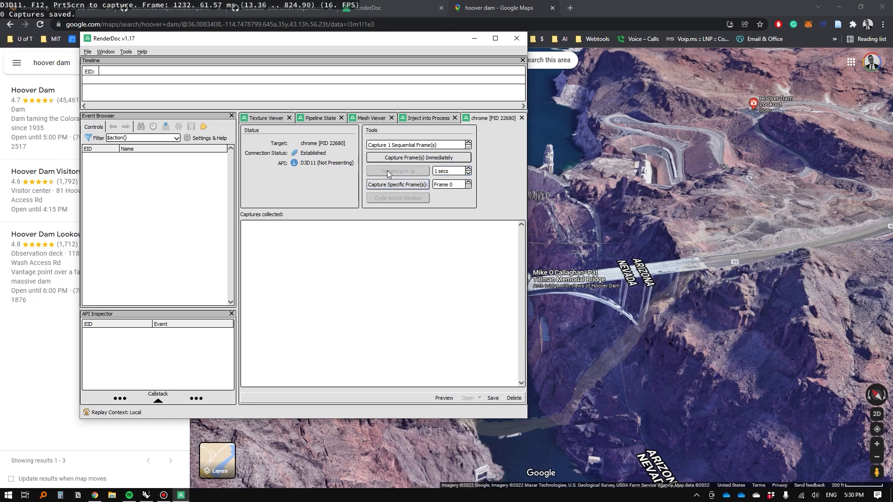
drag(651, 241, 634, 226)
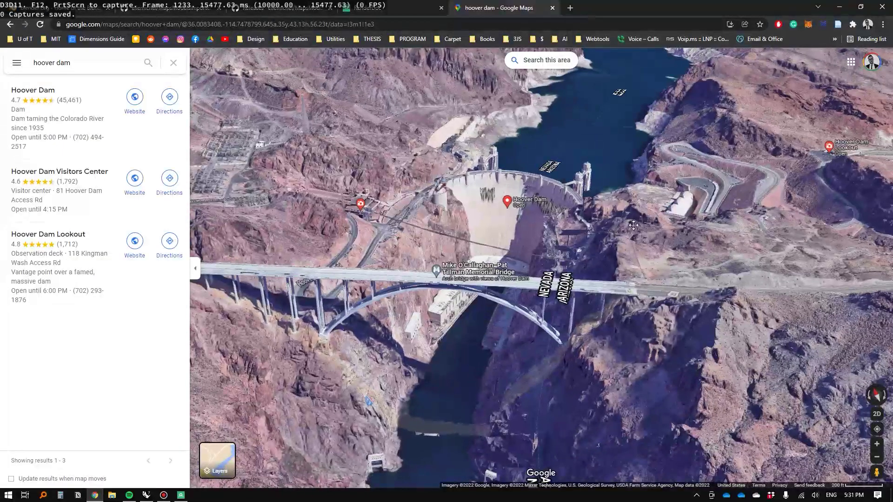
drag(633, 226, 448, 270)
- Switch back to RenderDoc, open the captured Chrome frame, and expand Colour Pass #1 in the Event Browser
key(alt+Tab)
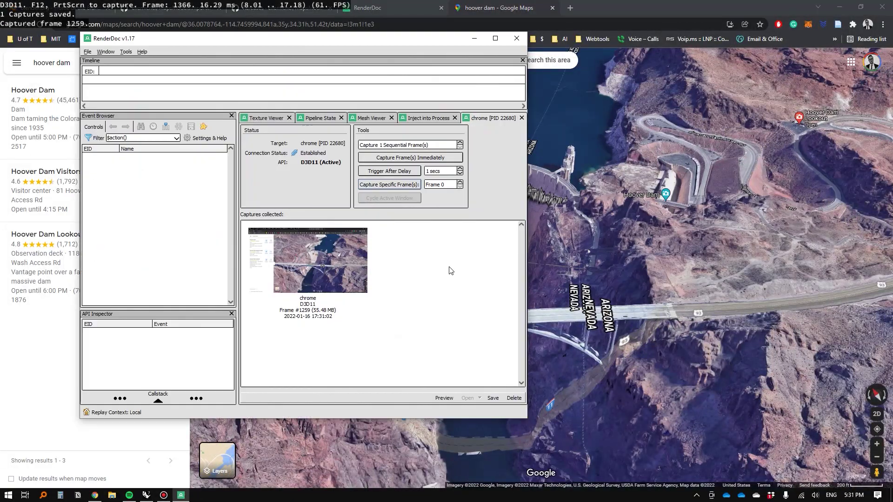
double_click(299, 270)
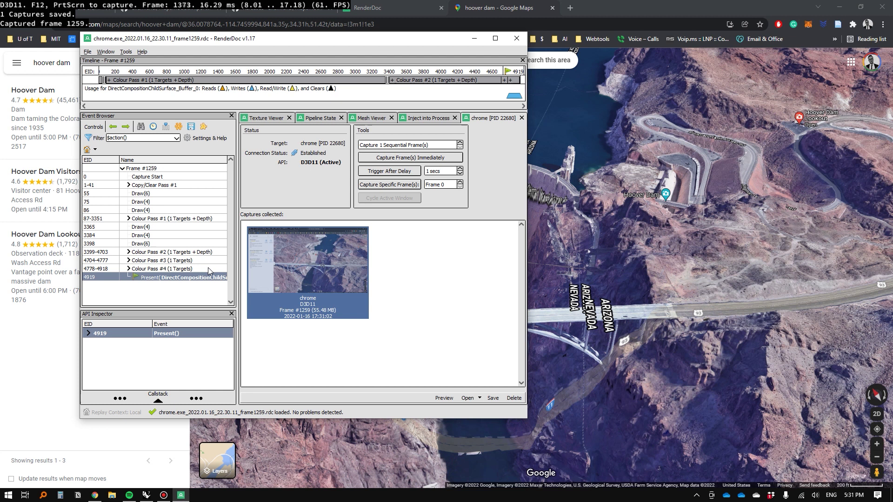
double_click(134, 219)
- Step through the DrawIndexed events of Colour Pass #1 to examine how the map geometry builds up in the texture output
scroll(145, 249, down, 3)
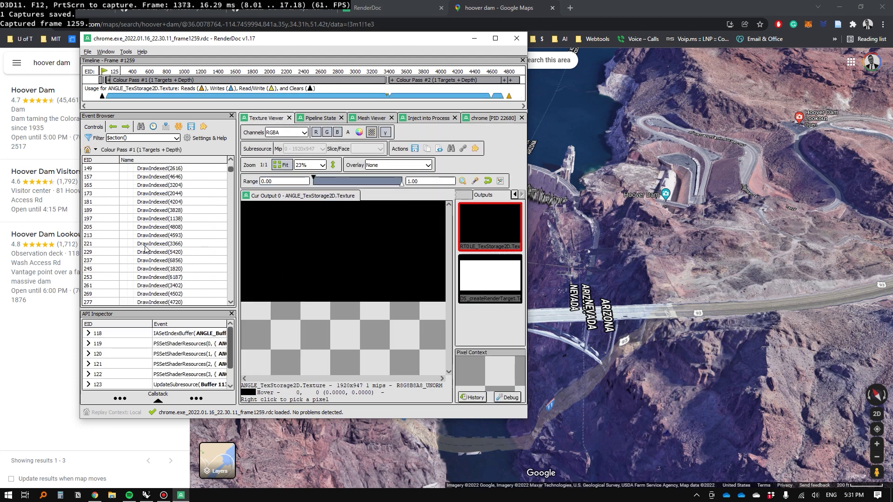
scroll(149, 248, down, 5)
click(163, 245)
scroll(170, 245, down, 2)
click(171, 244)
scroll(171, 245, down, 4)
click(172, 245)
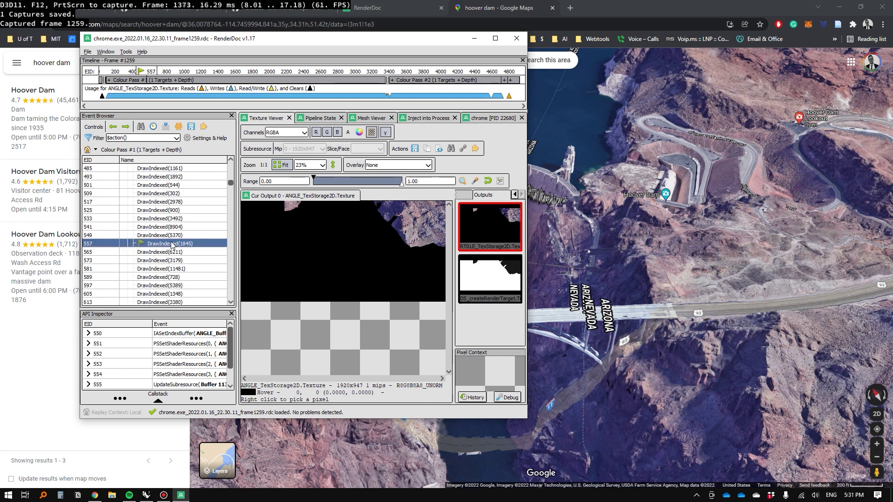
scroll(171, 245, down, 4)
click(171, 245)
scroll(171, 245, down, 4)
click(172, 245)
scroll(172, 246, down, 4)
click(172, 245)
scroll(171, 245, down, 5)
click(172, 245)
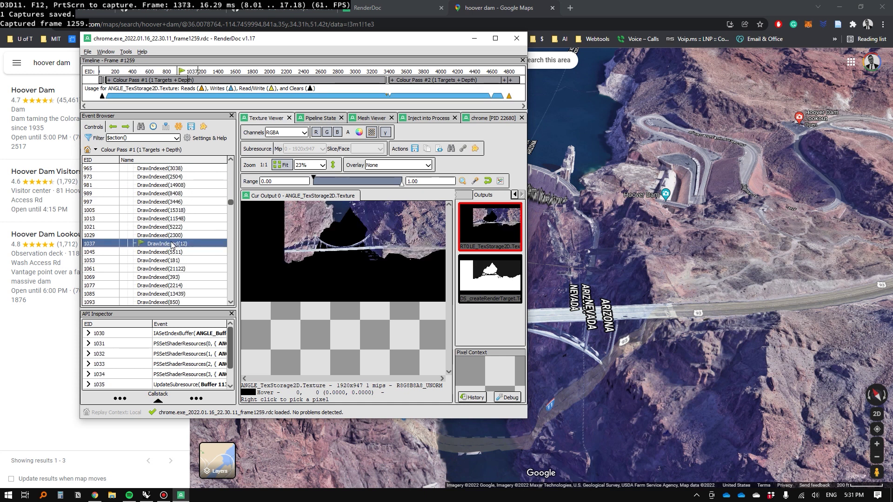
scroll(172, 245, down, 4)
click(171, 245)
scroll(172, 245, down, 5)
click(171, 245)
scroll(172, 245, down, 6)
click(171, 245)
scroll(171, 245, down, 6)
click(172, 245)
scroll(172, 245, down, 1)
click(172, 246)
scroll(172, 245, down, 4)
click(171, 245)
scroll(172, 245, down, 4)
click(171, 245)
scroll(172, 245, down, 4)
click(172, 245)
scroll(172, 245, down, 5)
click(171, 245)
scroll(172, 245, down, 4)
click(171, 245)
scroll(172, 245, down, 3)
click(172, 245)
scroll(171, 246, down, 3)
click(172, 246)
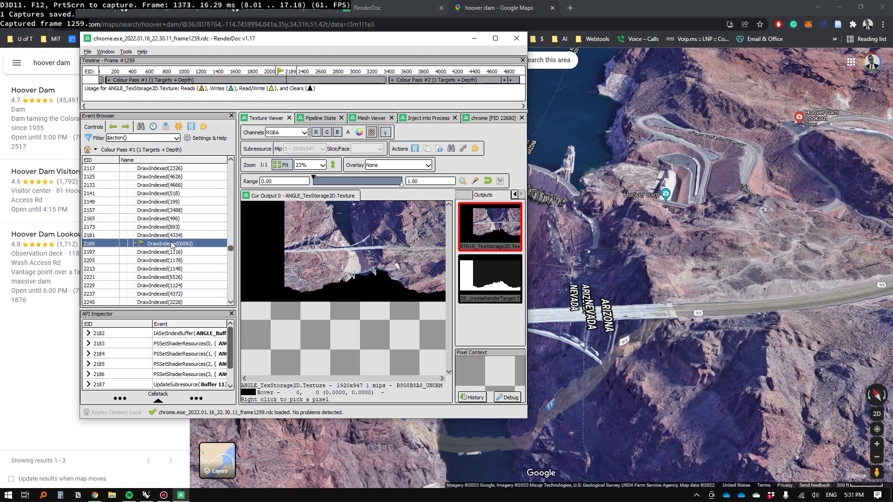
scroll(172, 245, down, 4)
click(172, 245)
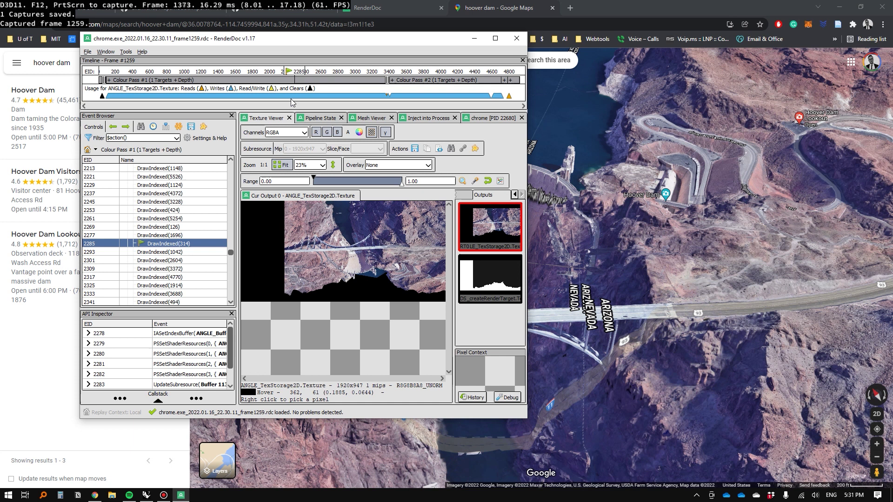
click(492, 118)
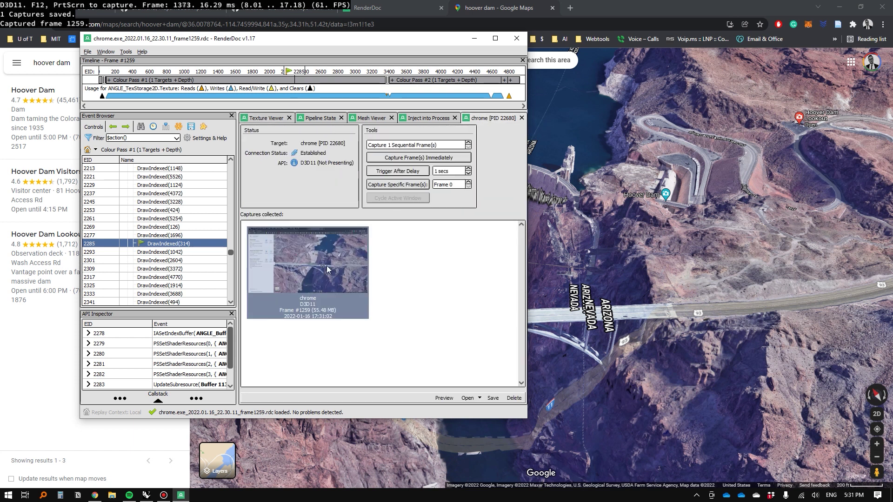
click(277, 278)
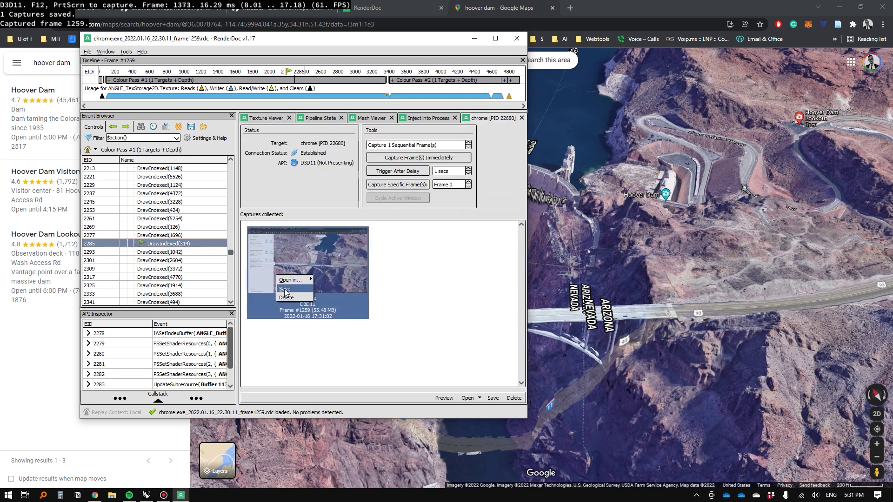
key(ctrl+s)
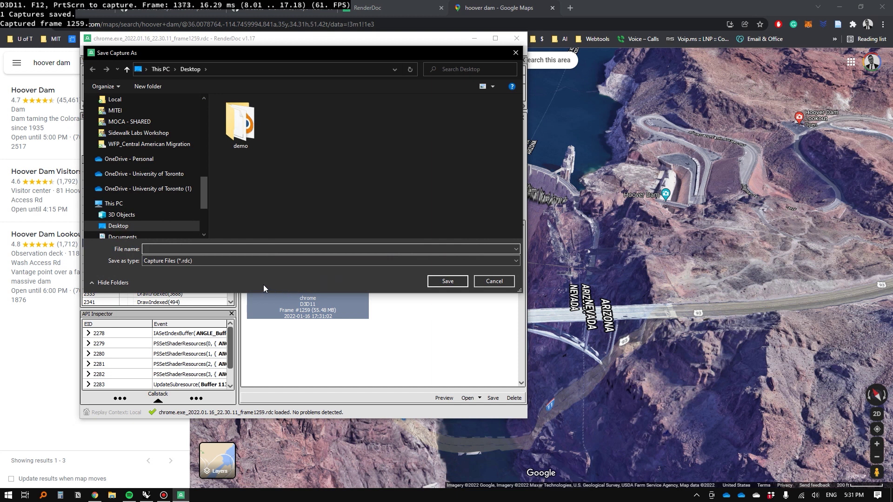
key(Escape)
- Collapse Colour Pass #1 in the Event Browser and select that pass
scroll(202, 254, up, 5)
scroll(202, 254, up, 20)
scroll(130, 237, up, 20)
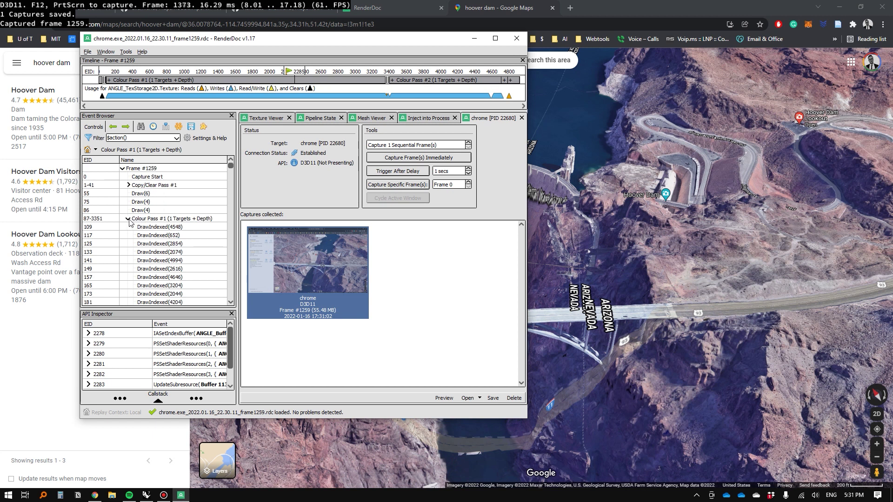
click(128, 219)
click(158, 221)
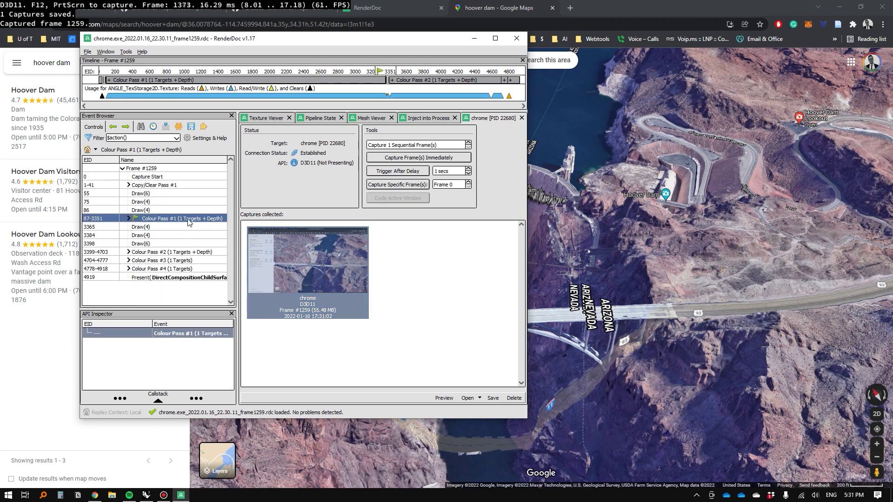
- Save the capture to the Desktop as hoover dam in the .rdc format, minimize RenderDoc, and show the desktop
click(87, 52)
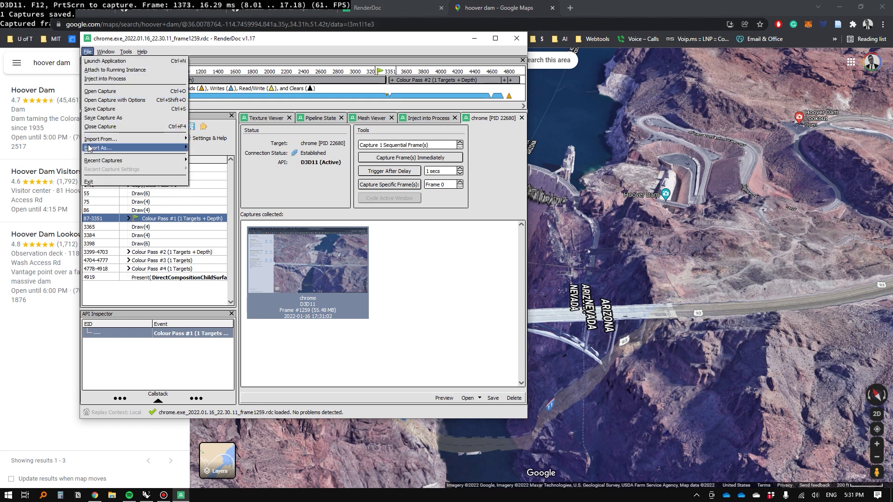
click(112, 111)
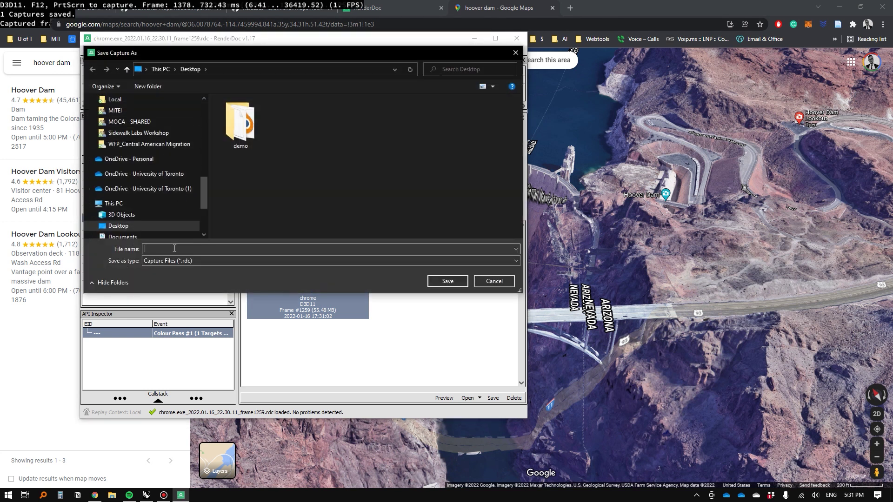
text(hoover dam)
key(Return)
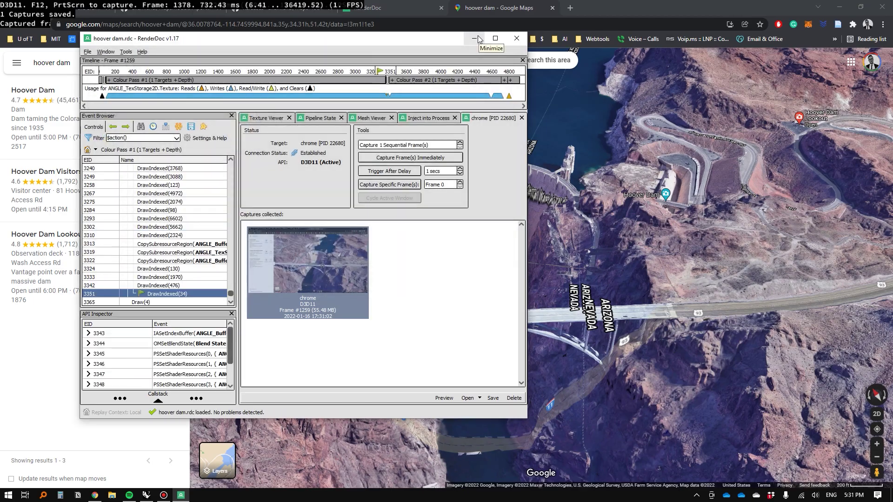
click(475, 38)
key(super+d)
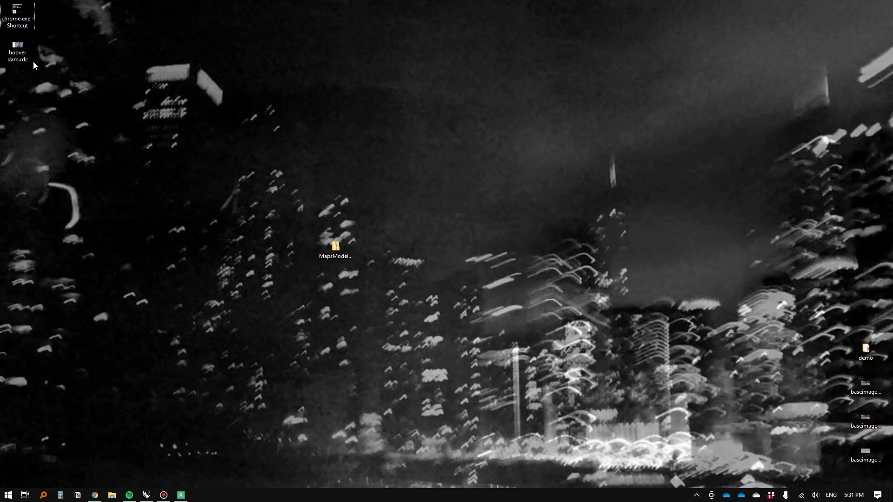
- Launch Blender, dismiss the splash screen, and delete all the default scene objects
key(super)
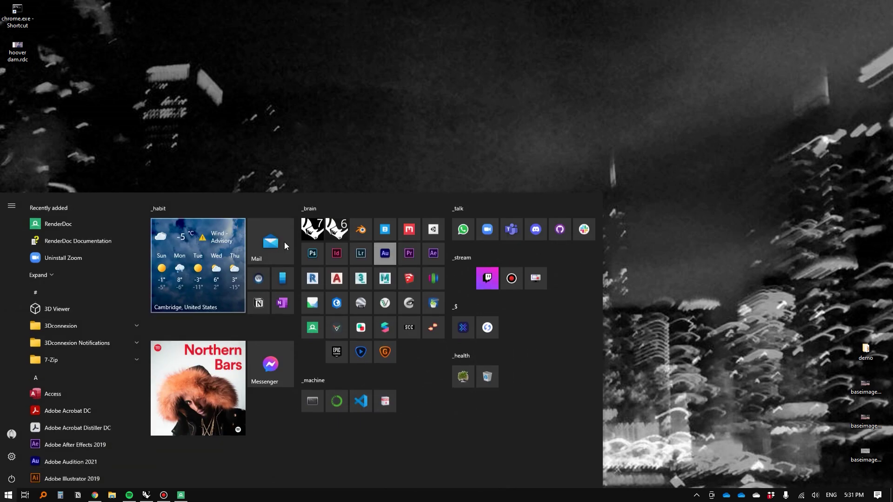
key(super)
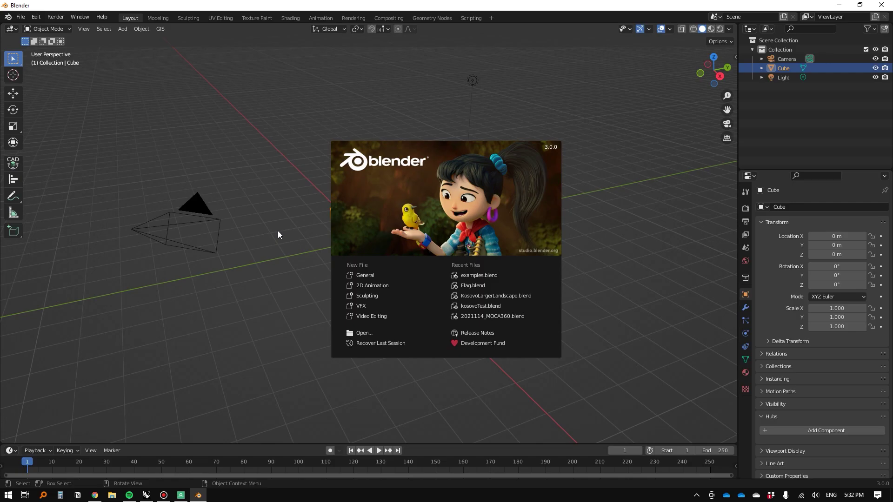
click(277, 231)
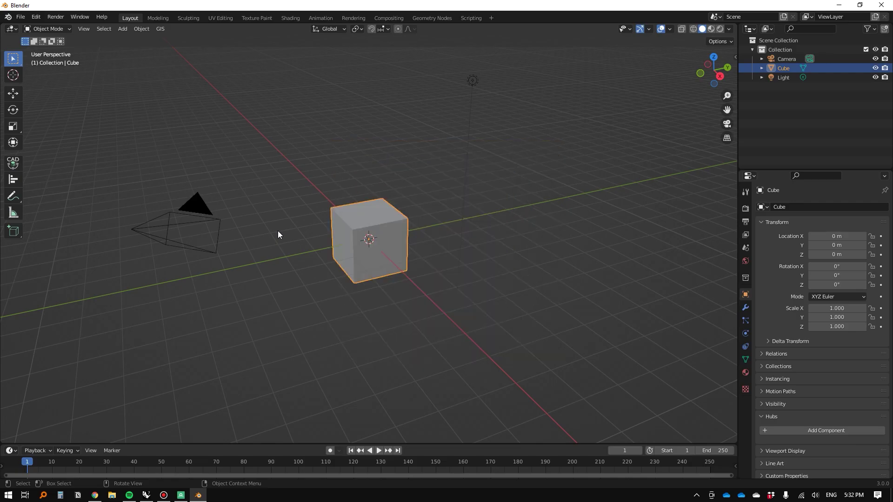
key(a)
key(Delete)
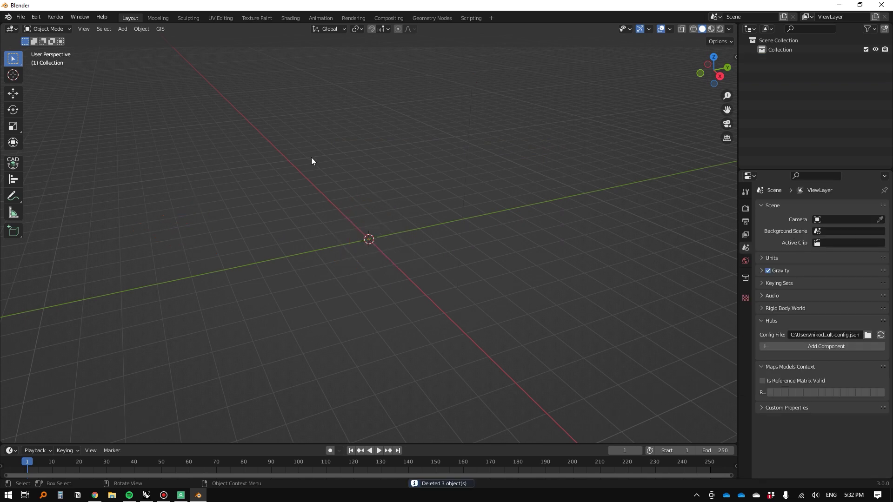
- Select MapsModelsImporter-v0.4.1.zip on the Desktop for add-on installation, cancel it, and close the preferences
click(23, 18)
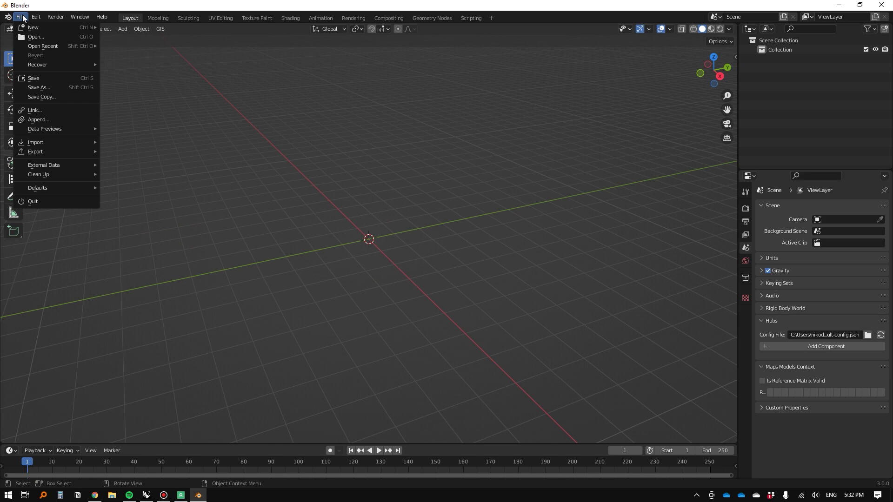
mouse_move(40, 16)
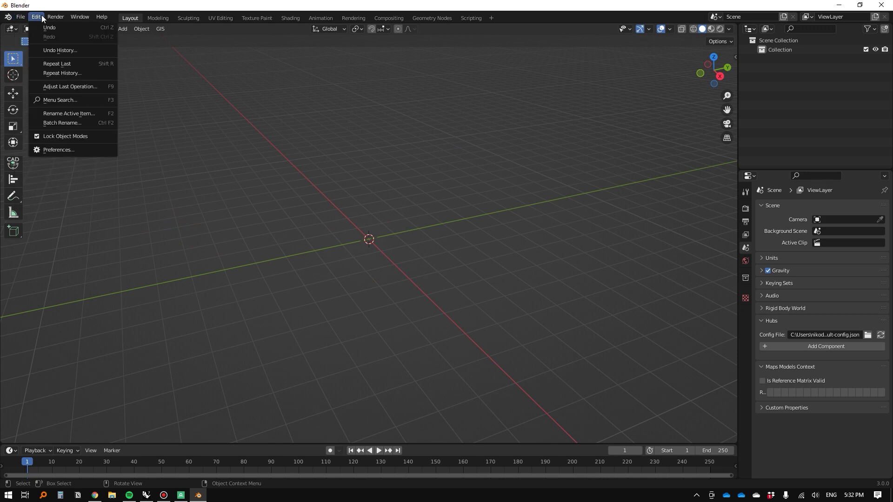
click(57, 149)
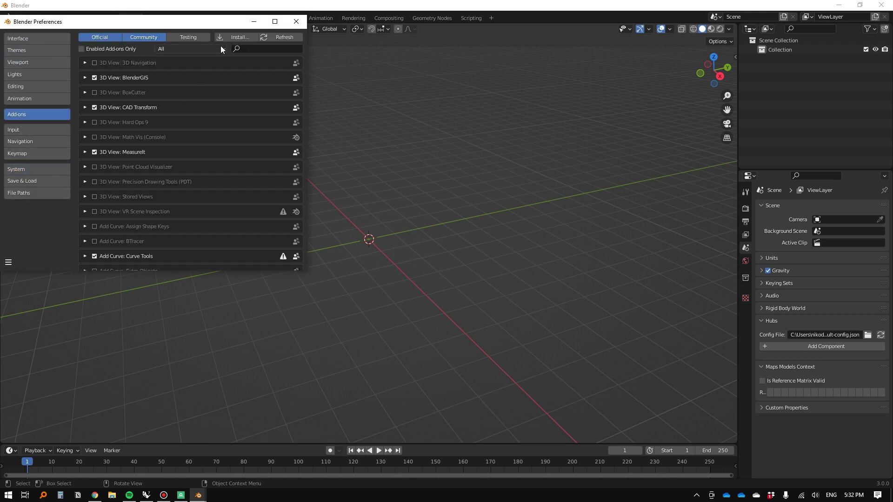
click(226, 35)
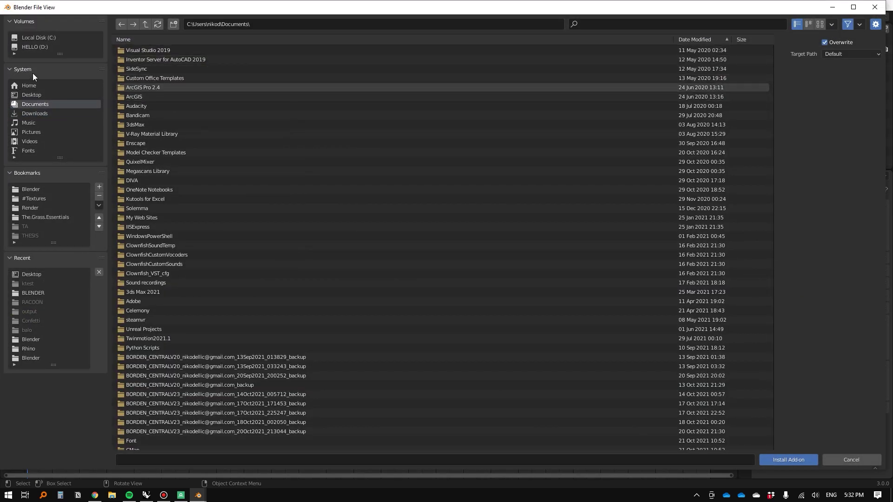
click(30, 96)
click(129, 61)
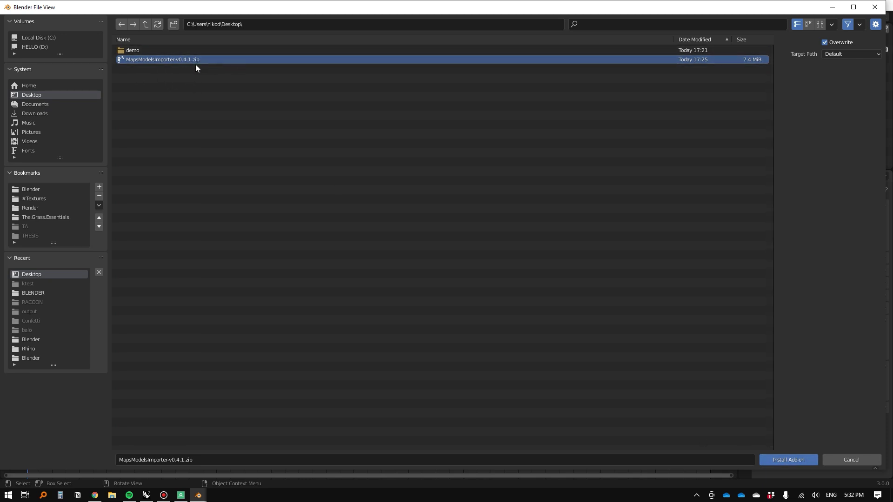
key(Escape)
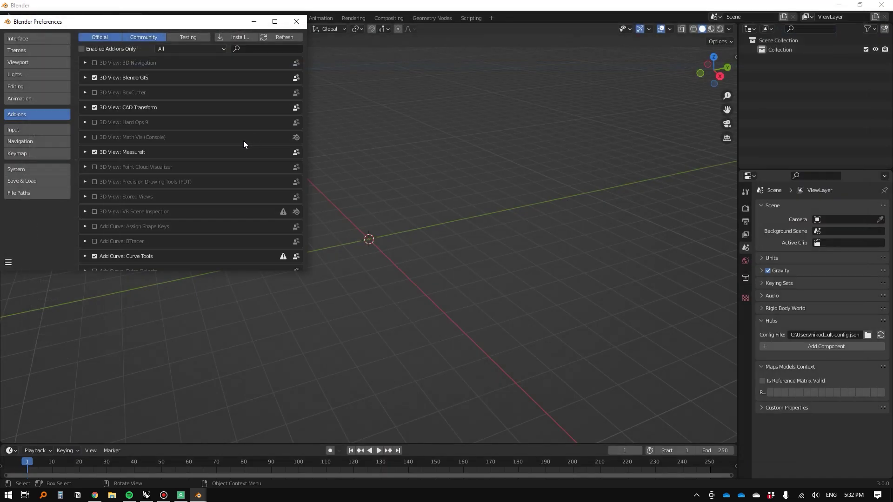
click(296, 21)
- Import hoover dam.rdc from the Desktop as a Google Maps Capture
click(21, 16)
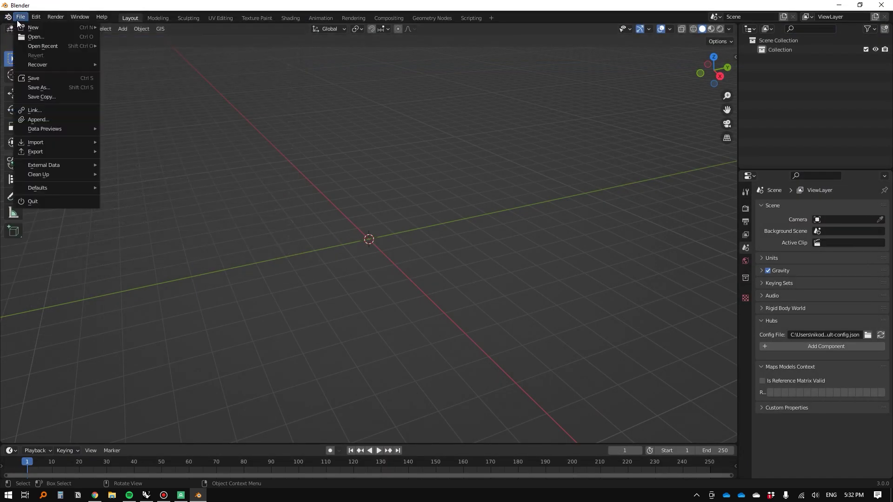
mouse_move(74, 143)
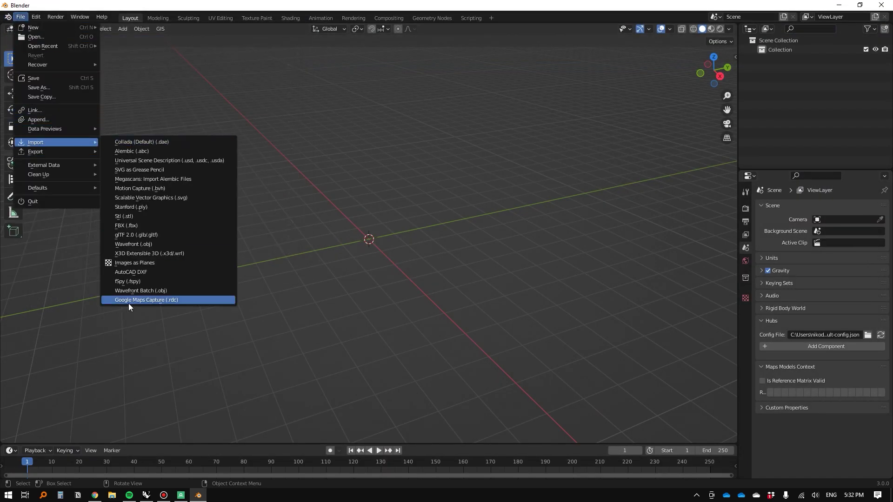
click(153, 301)
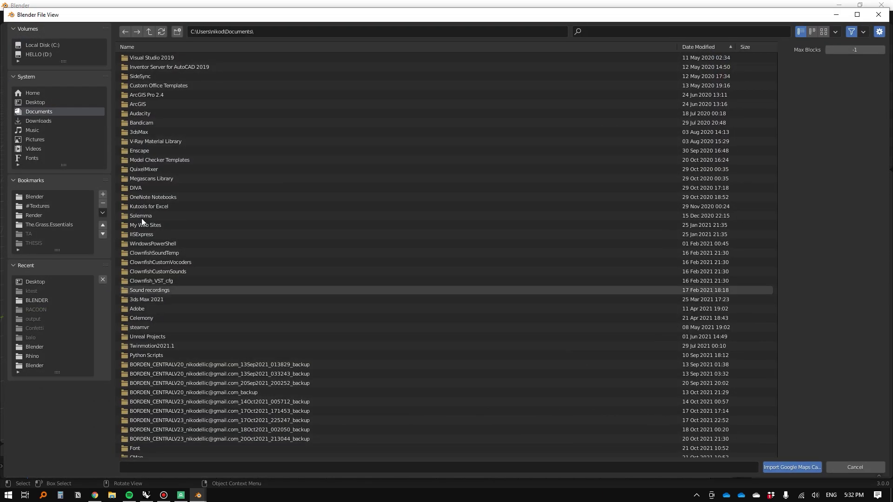
click(39, 101)
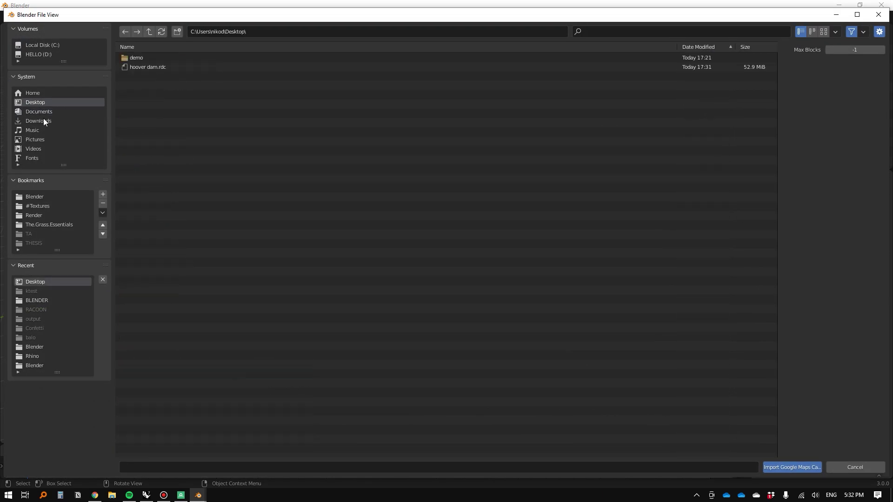
double_click(147, 68)
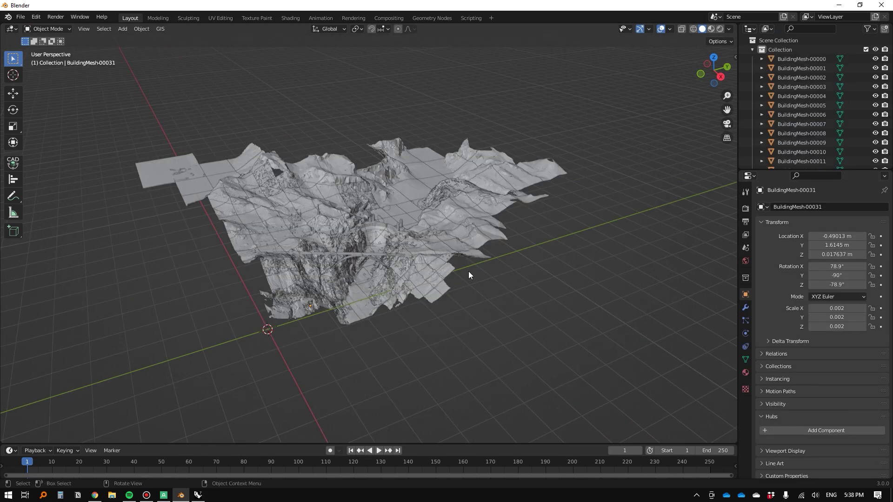
- Show the imported dam and terrain with Material Preview shading and examine the textured model from several angles
mouse_move(367, 250)
mouse_down()
mouse_move(392, 222)
mouse_move(380, 210)
mouse_up()
key(z)
click(381, 267)
scroll(381, 267, up, 4)
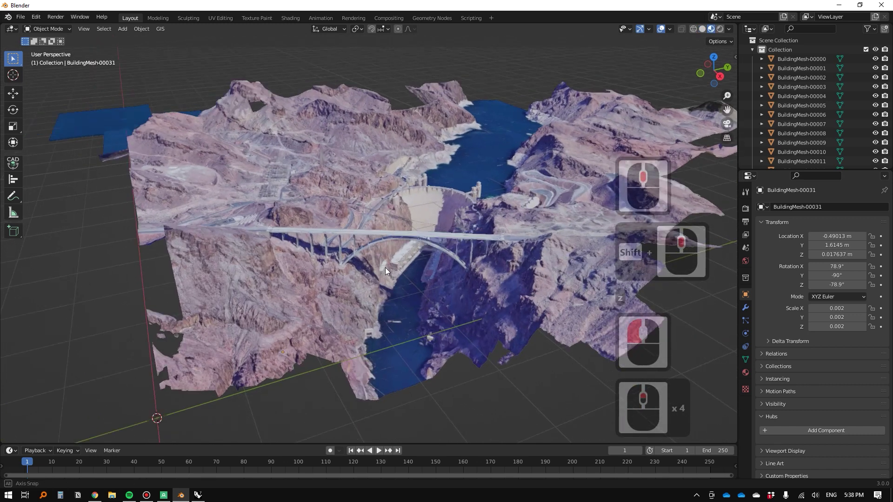
drag(378, 252, 500, 90)
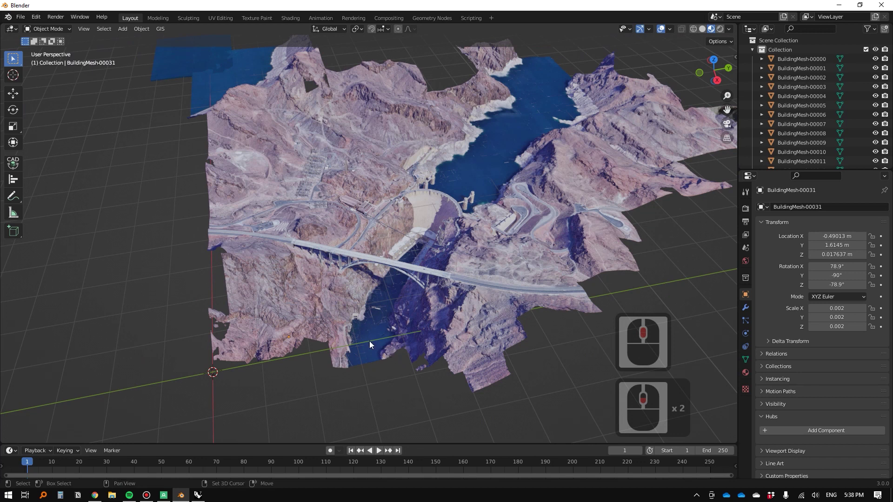
drag(356, 343, 357, 345)
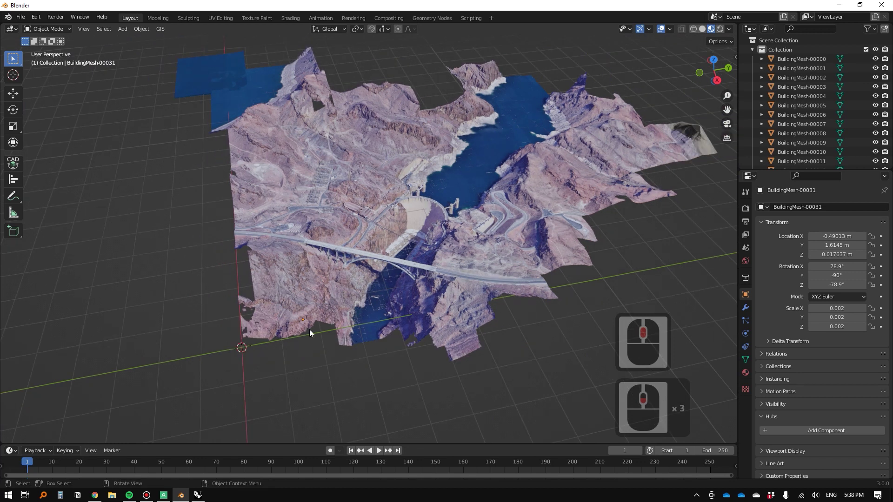
- Join all the imported map tiles into one mesh with BuildingMesh-00029 as the active object
click(300, 286)
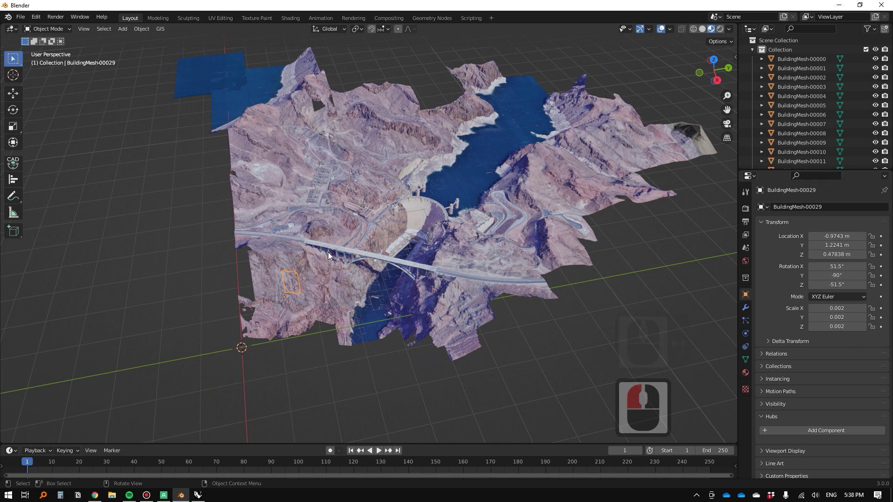
key(a)
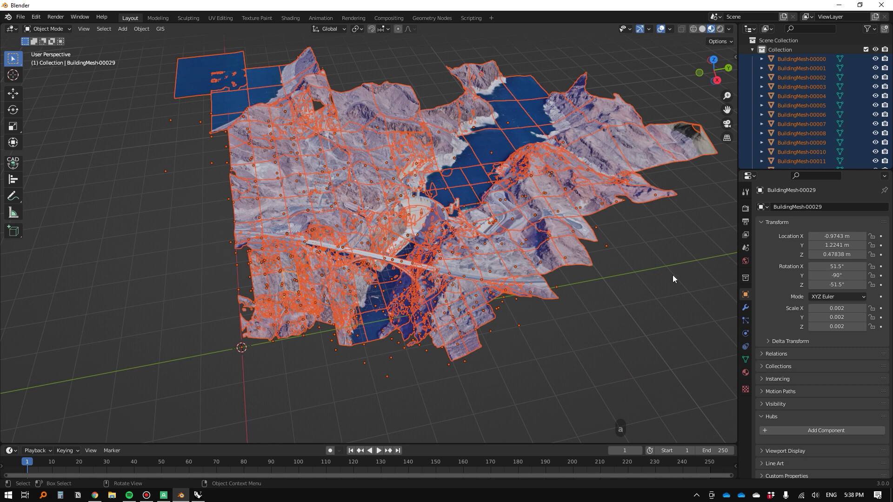
scroll(425, 311, down, 2)
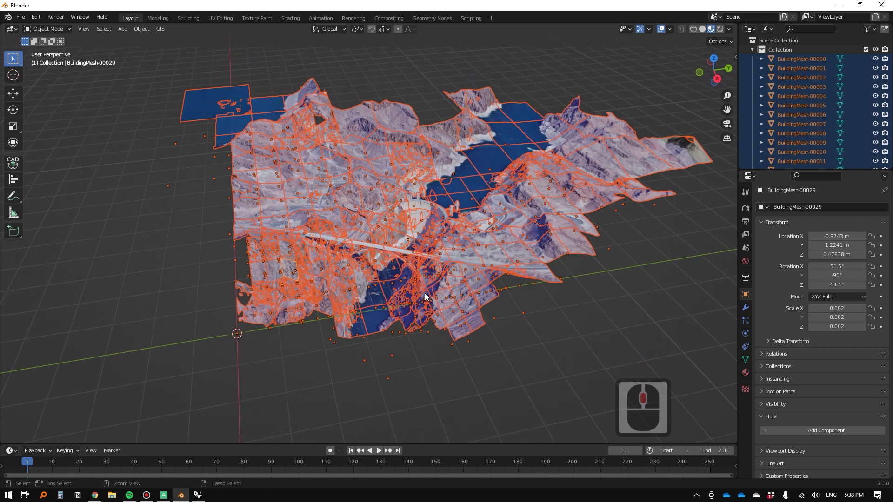
key(ctrl+j)
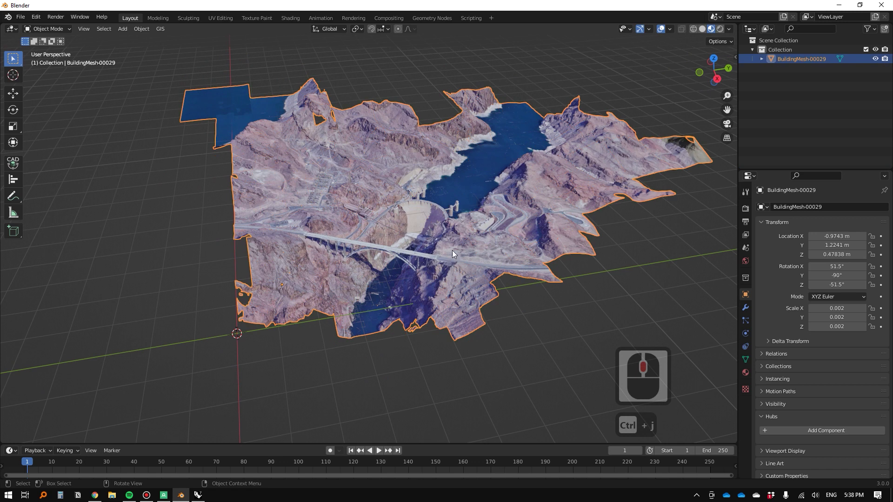
key(g)
key(Escape)
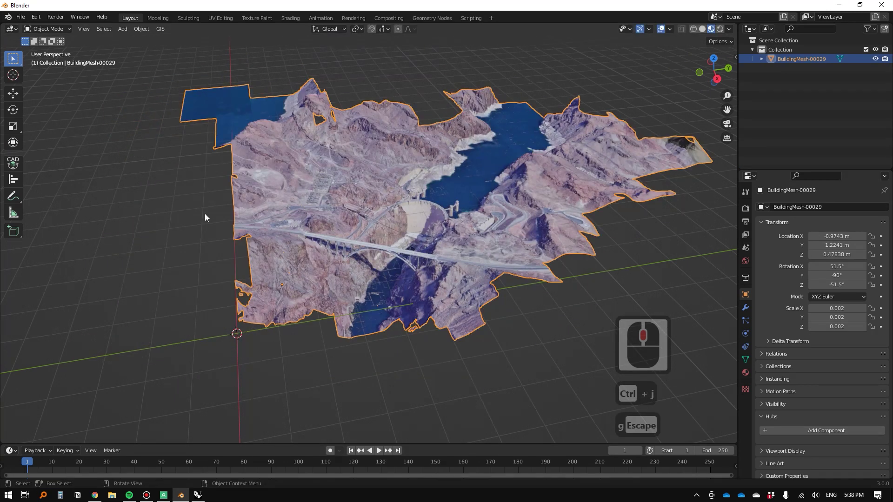
- Set up an FBX export to the Desktop, limited to Selected Objects and with the forward axis set to Y Forward
click(20, 16)
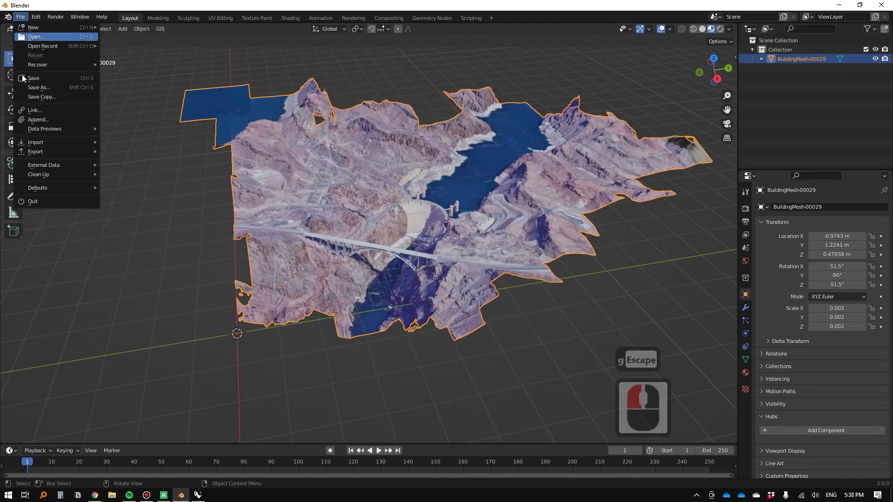
click(43, 151)
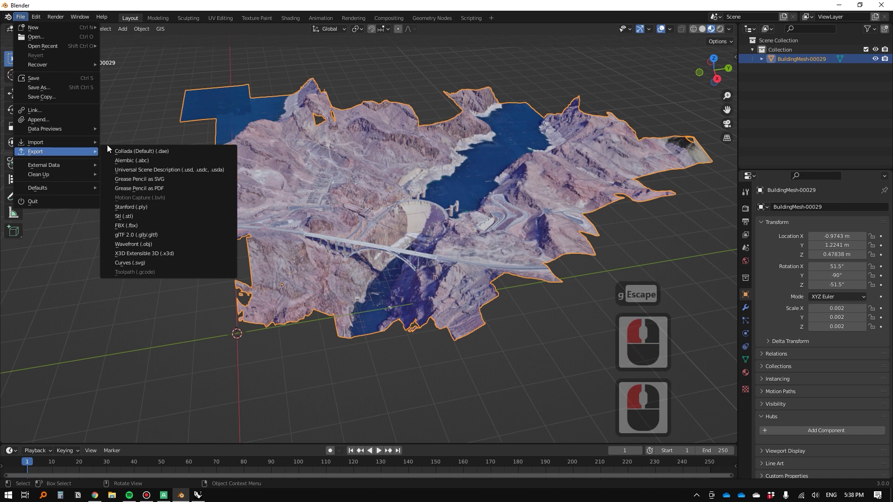
click(125, 227)
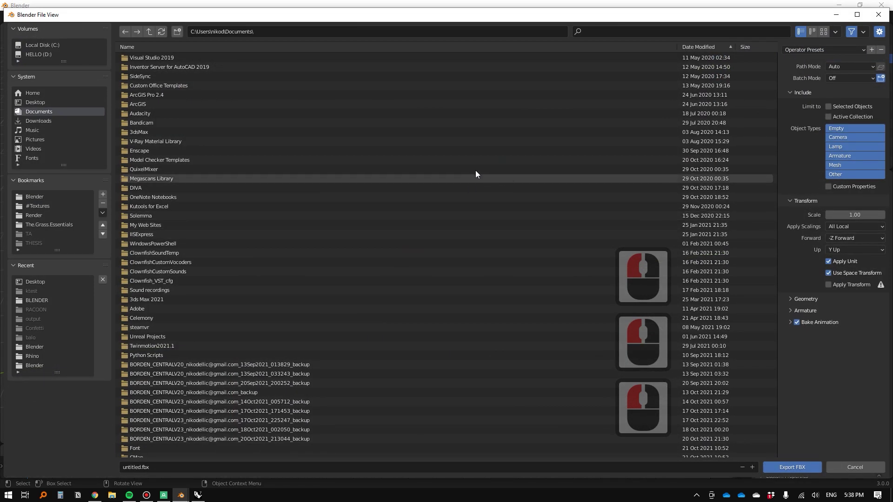
double_click(34, 102)
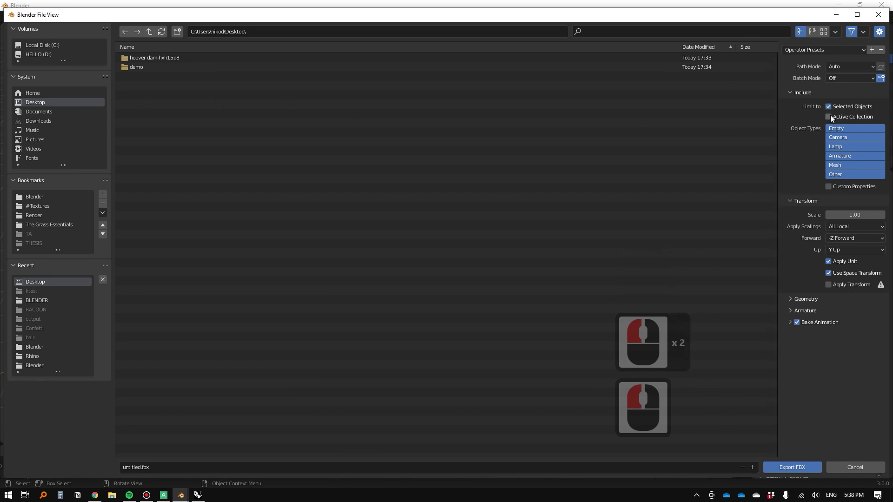
click(833, 241)
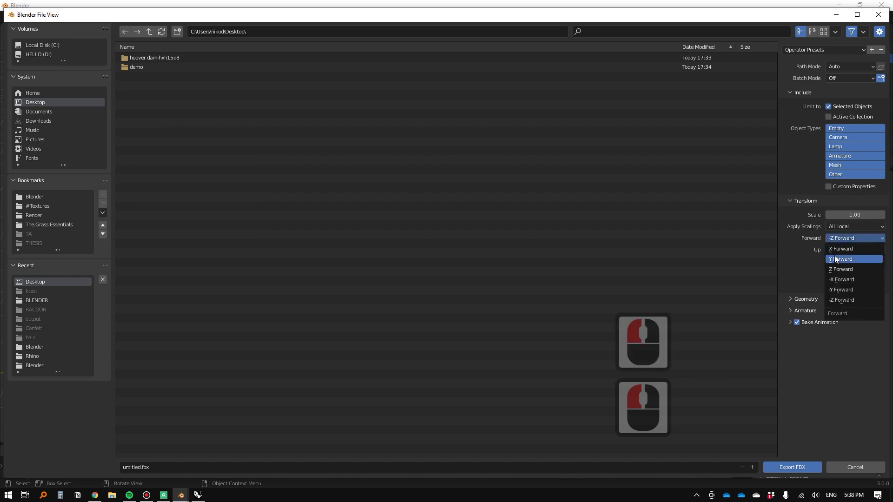
click(834, 256)
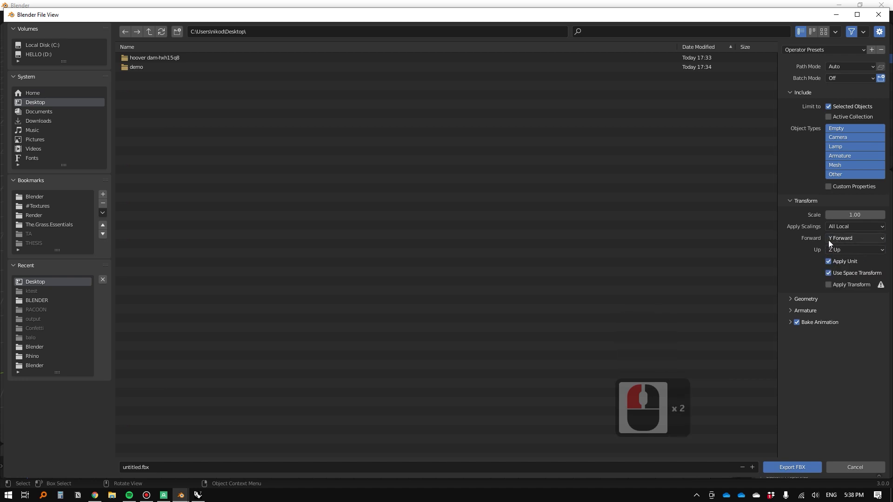
- Name the export file hoover dam and export it as FBX
click(160, 468)
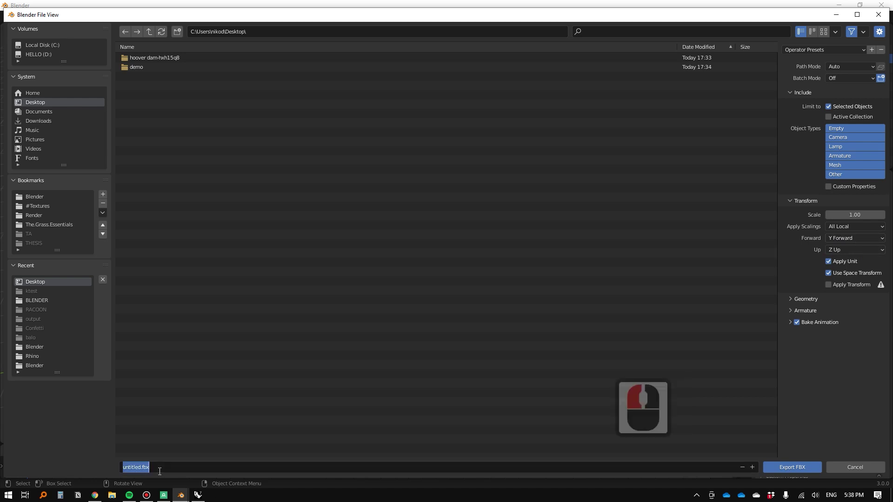
text(hoover dam)
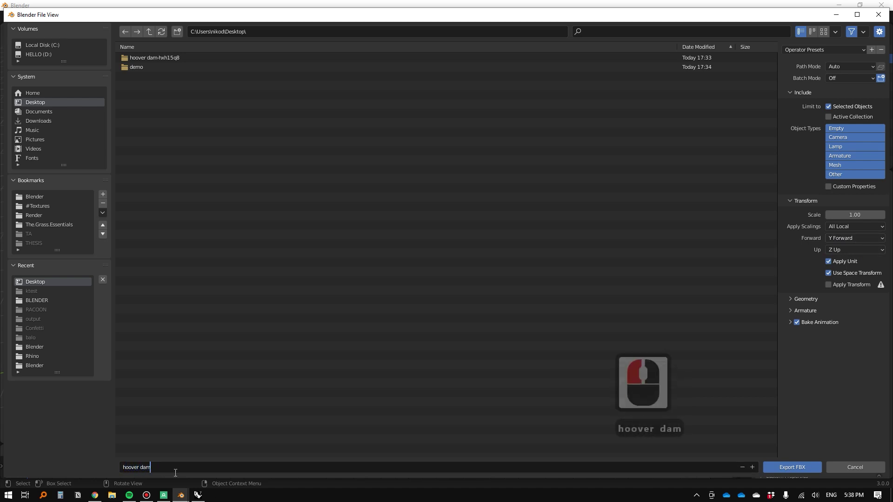
key(Return)
click(777, 469)
click(787, 464)
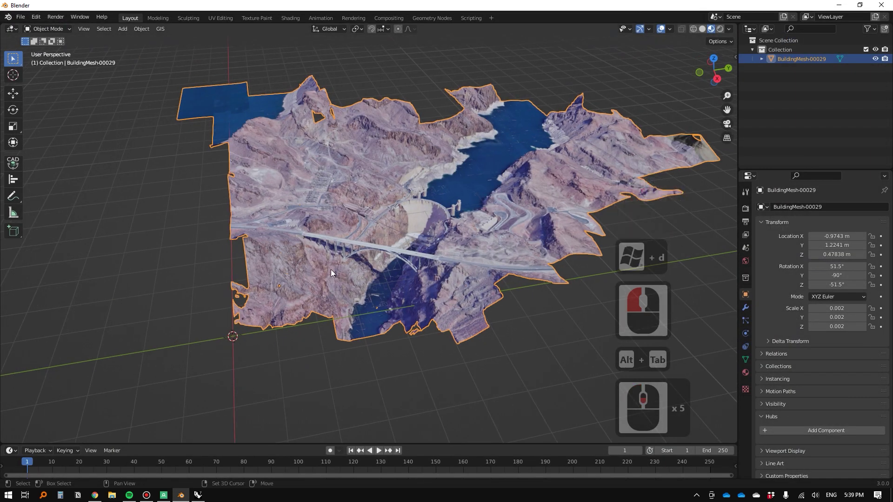
- Switch to Rhino and import the exported Hoover Dam FBX with the default options, accepting the 0.0328084 scaling from centimeters to feet
drag(331, 269, 320, 295)
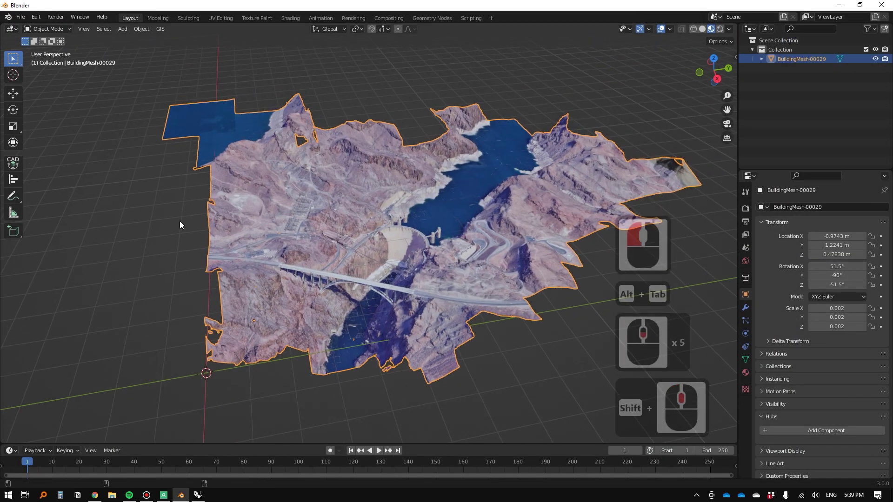
key(super+d)
drag(18, 116, 324, 212)
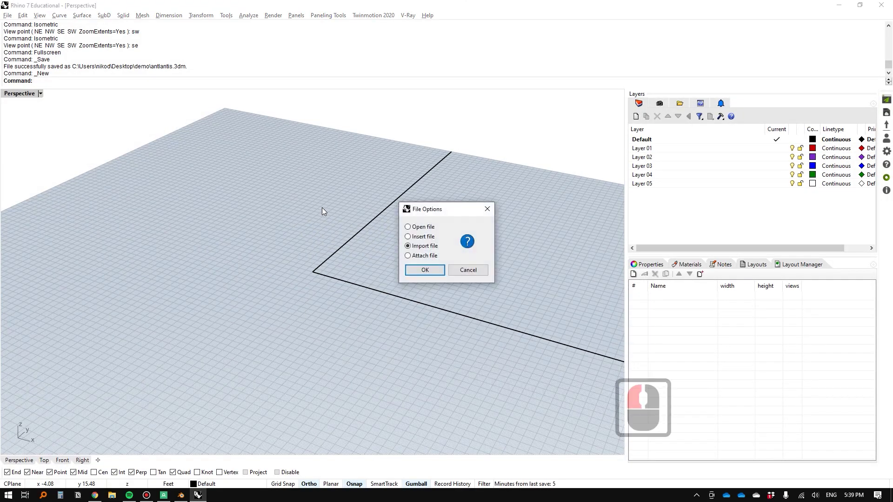
click(425, 270)
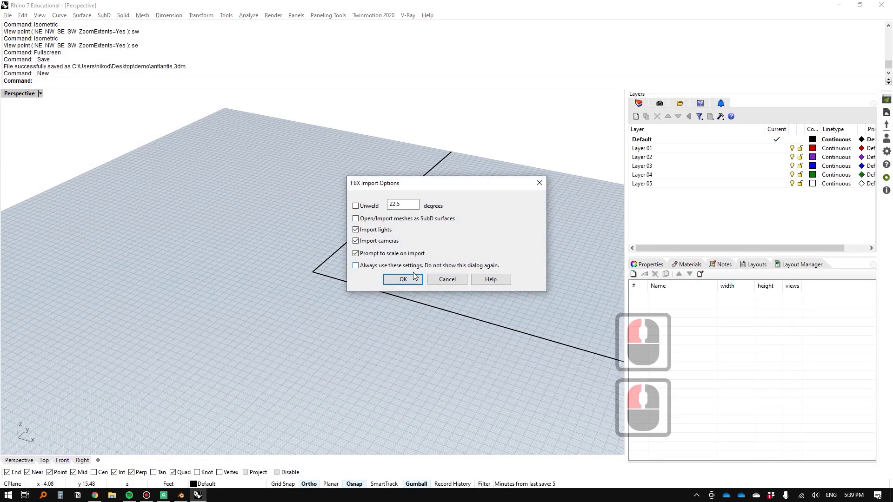
click(408, 281)
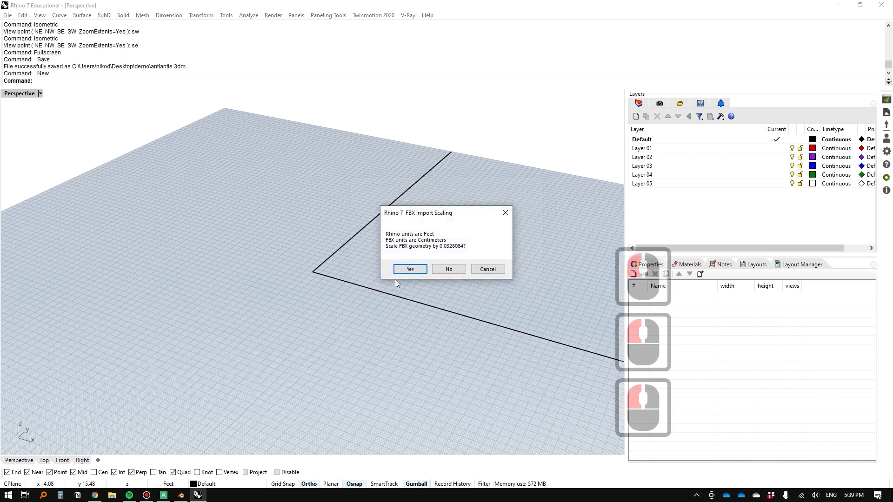
click(410, 270)
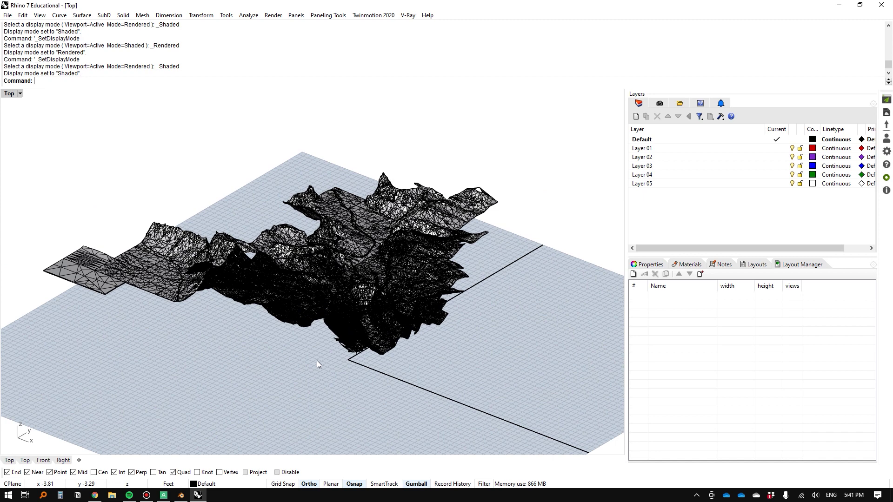
- Measure the length of the front upper edge of a temporary bounding box around all imported meshes, and undo the box
key(ctrl+alt+r)
scroll(361, 319, up, 4)
scroll(357, 317, up, 2)
drag(345, 310, 280, 289)
key(ctrl+a)
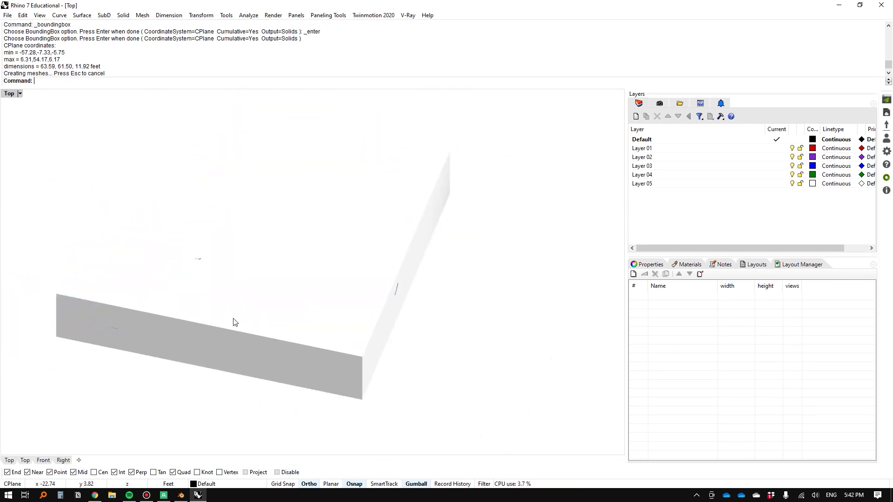
key(ctrl+alt+s)
ctrl+shift+click(219, 330)
text(Length)
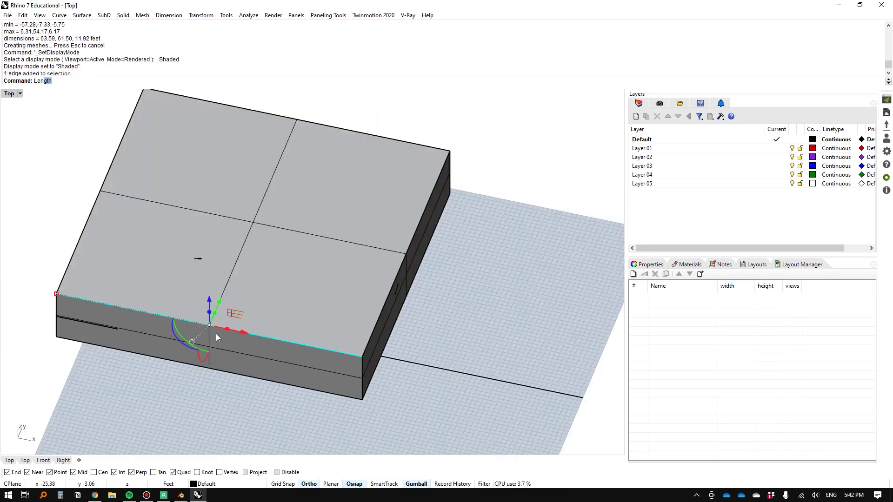
key(Return)
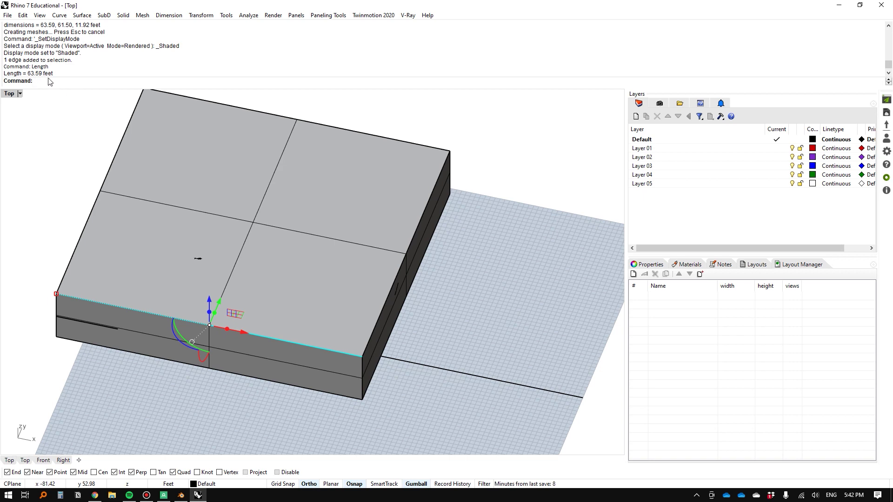
key(ctrl+z)
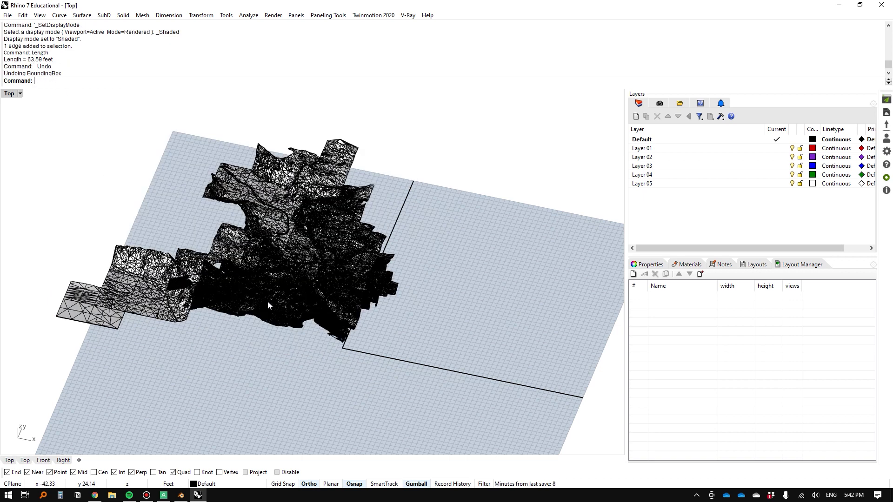
- Examine the dam, bridge and canyon meshes up close in Shaded display, and switch the viewport to Rendered display
scroll(355, 324, up, 3)
key(ctrl+alt+s)
scroll(384, 317, up, 6)
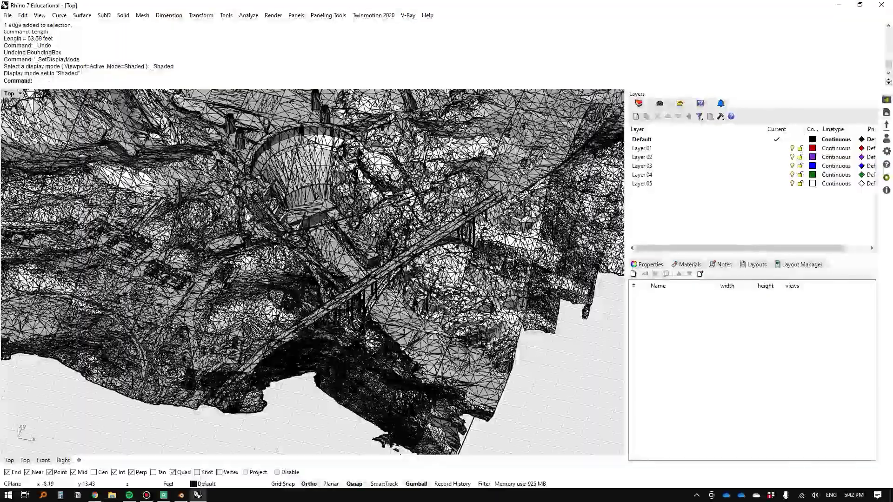
scroll(311, 188, down, 2)
drag(336, 230, 303, 252)
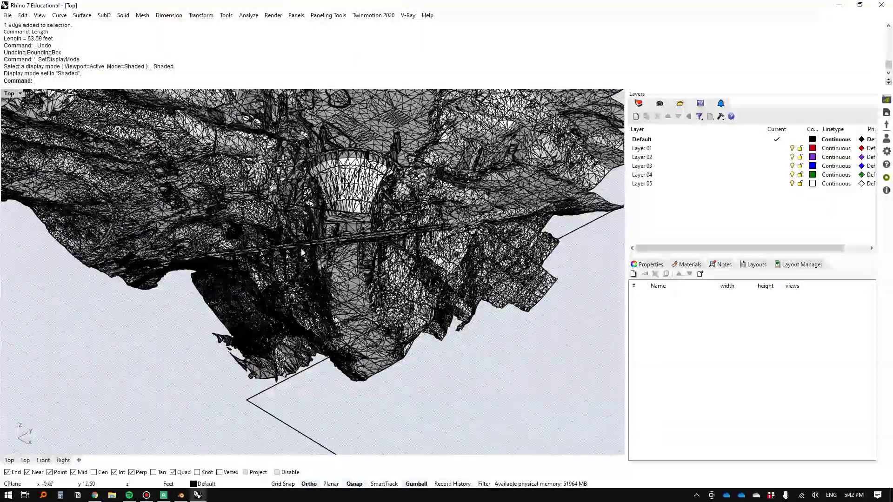
key(ctrl+alt+r)
- Switch to Google Maps in the browser and measure the distance across the Colorado River just below the Memorial Bridge
click(282, 280)
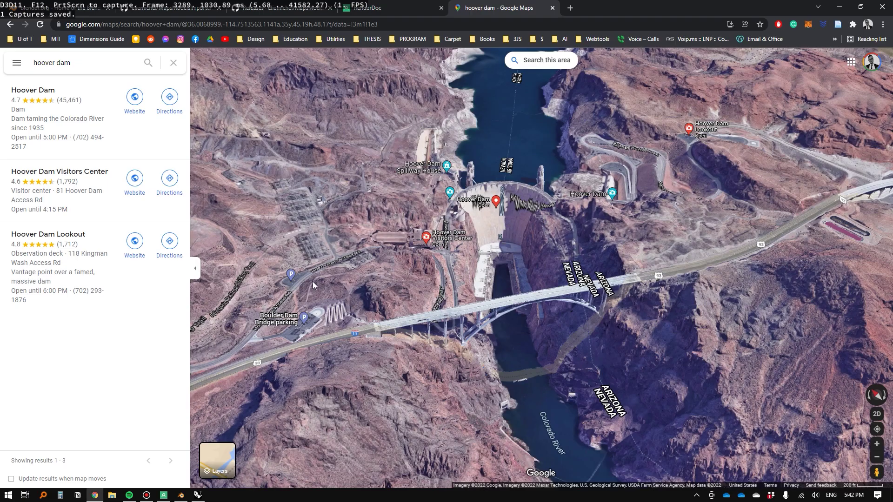
drag(453, 289, 475, 340)
scroll(588, 229, up, 3)
drag(588, 228, 465, 327)
scroll(465, 328, up, 2)
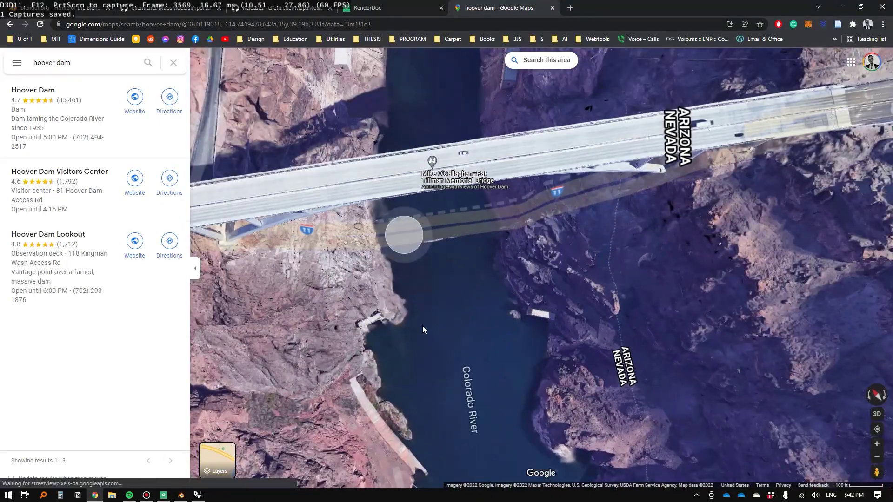
right_click(407, 318)
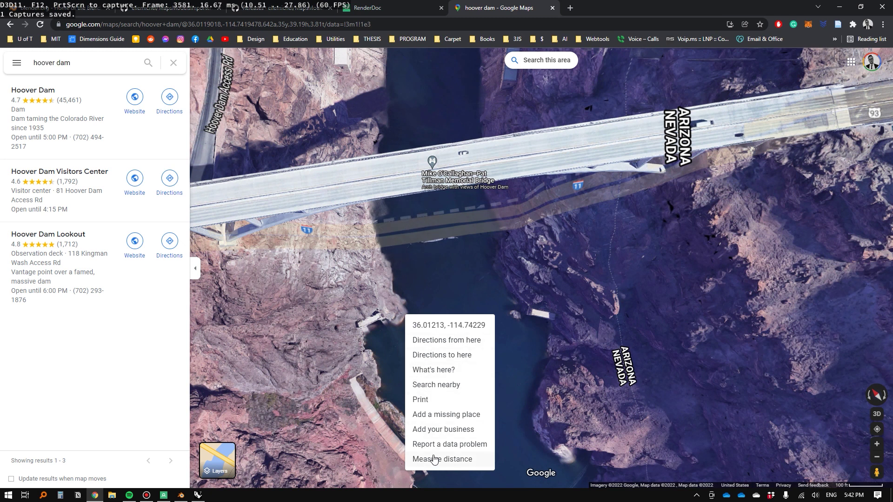
click(434, 459)
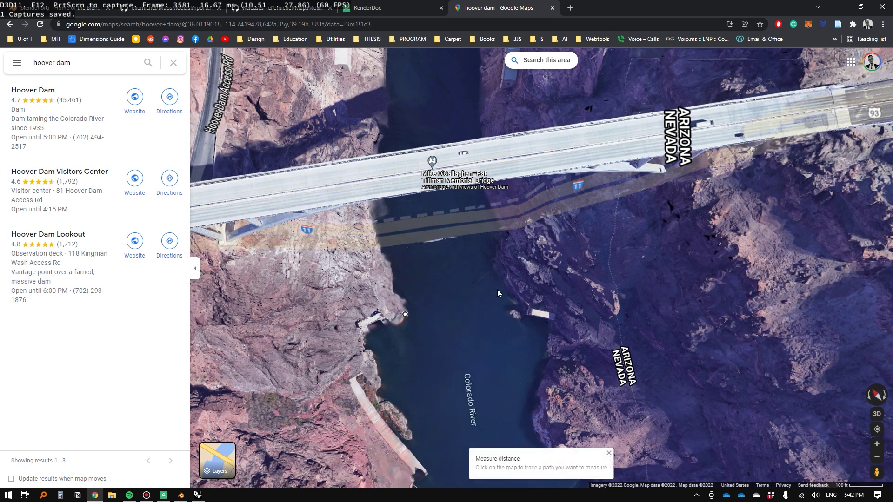
right_click(529, 315)
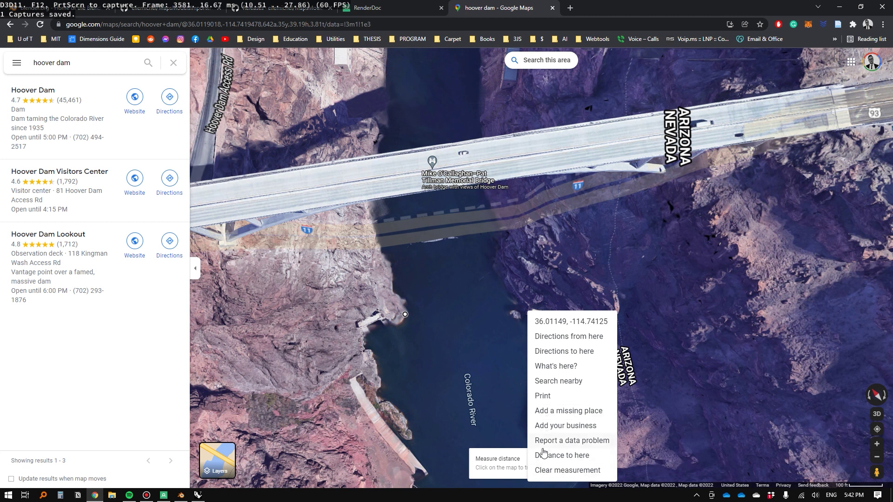
click(543, 453)
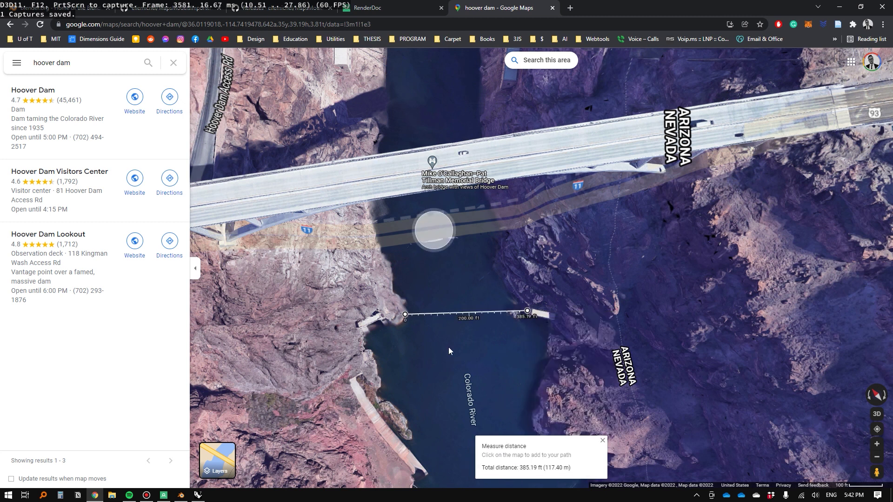
drag(430, 316, 407, 287)
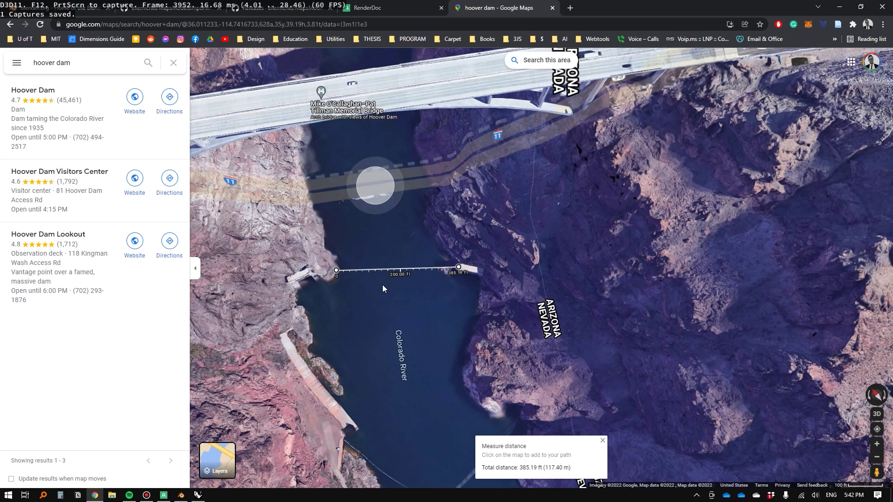
- Switch back to Rhino and show the rendered model from the Top view around the bridge and river
key(alt+Tab)
text(t)
key(Return)
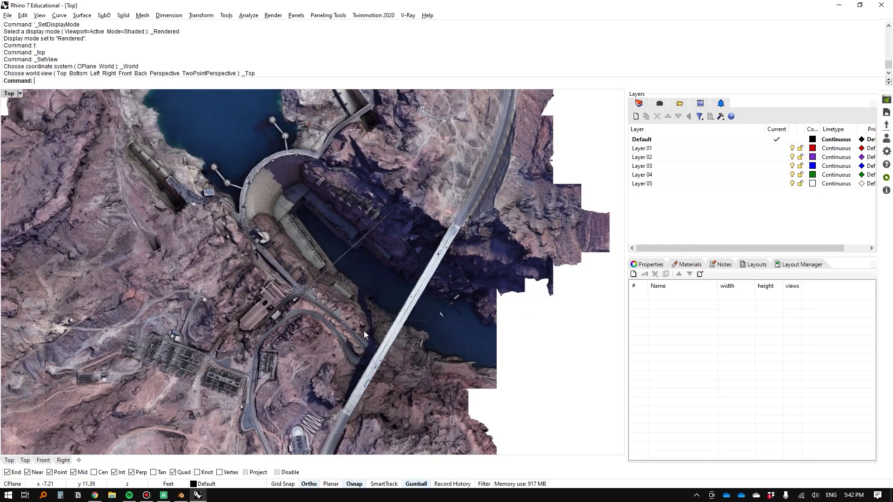
scroll(432, 332, up, 5)
scroll(391, 281, down, 5)
- Scale all meshes from a base point on the river bank, with the reference point at the white sliver mid-river, to 200 ft
key(ctrl+a)
scroll(368, 283, up, 5)
scroll(331, 245, up, 3)
text(sc)
key(Return)
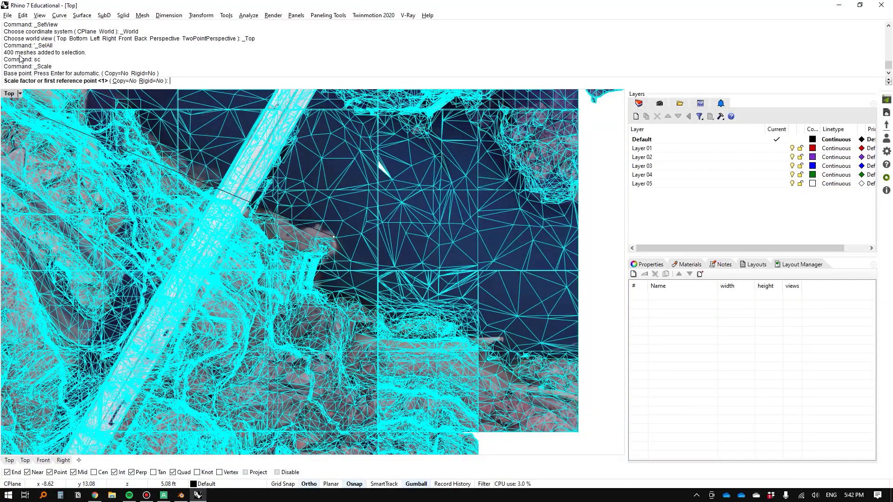
scroll(394, 183, up, 5)
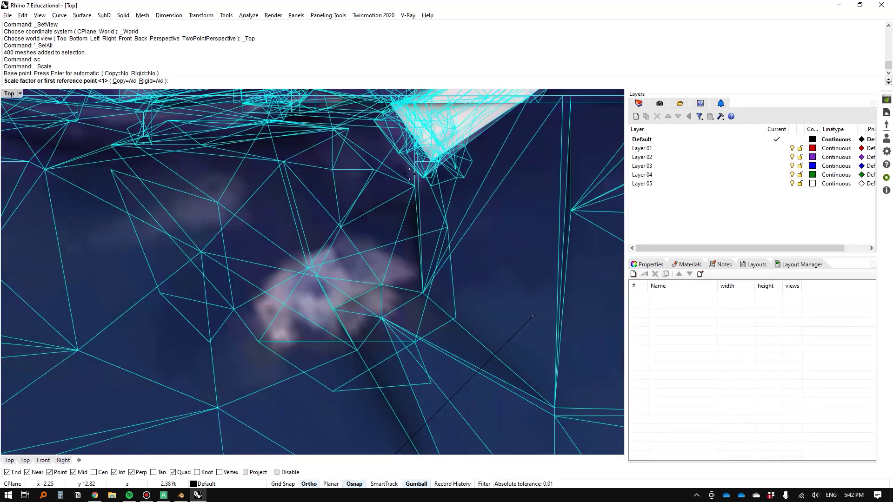
click(411, 166)
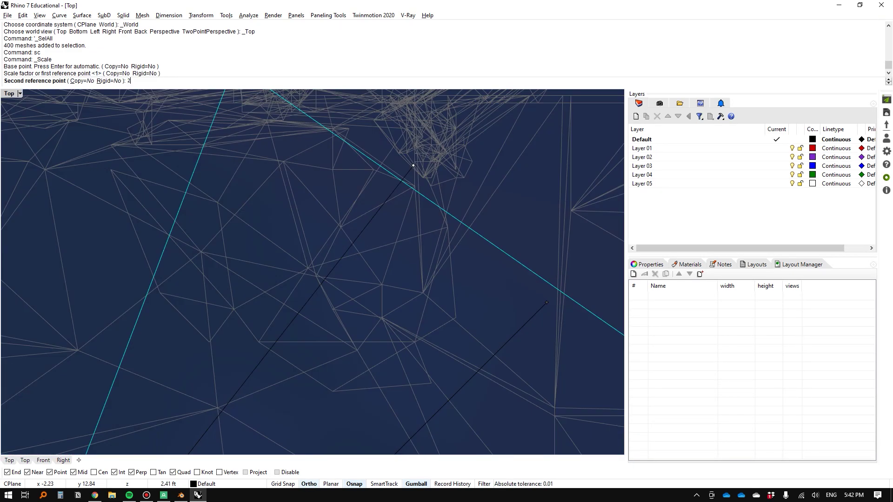
text(200)
key(Return)
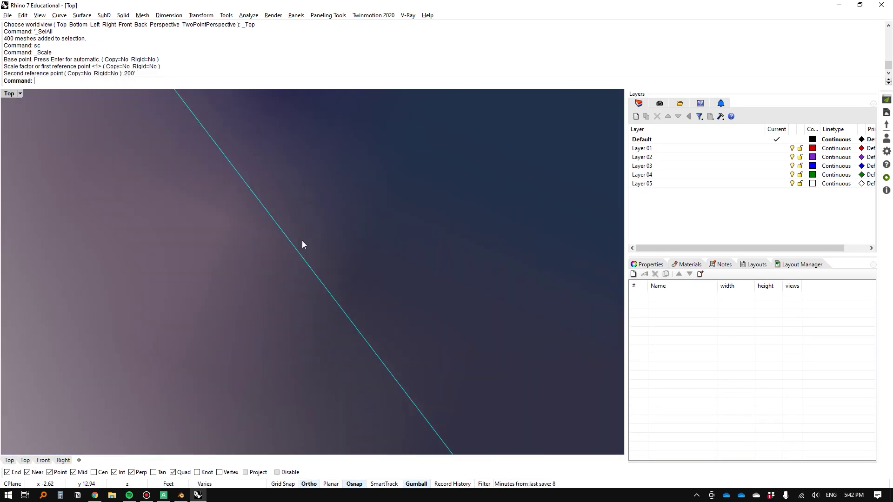
scroll(266, 274, down, 10)
key(Escape)
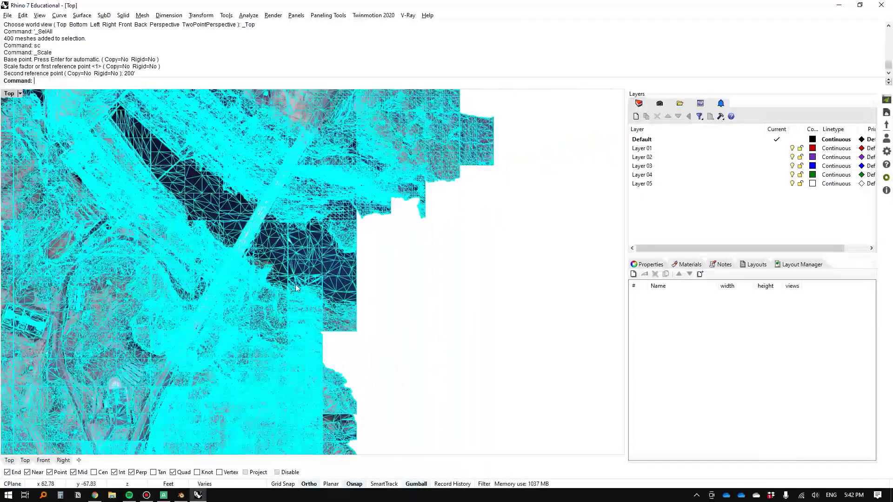
- Measure the front upper edge of a temporary bounding box around all the rescaled meshes, and undo the box
scroll(424, 287, down, 5)
key(ctrl+a)
scroll(423, 286, up, 5)
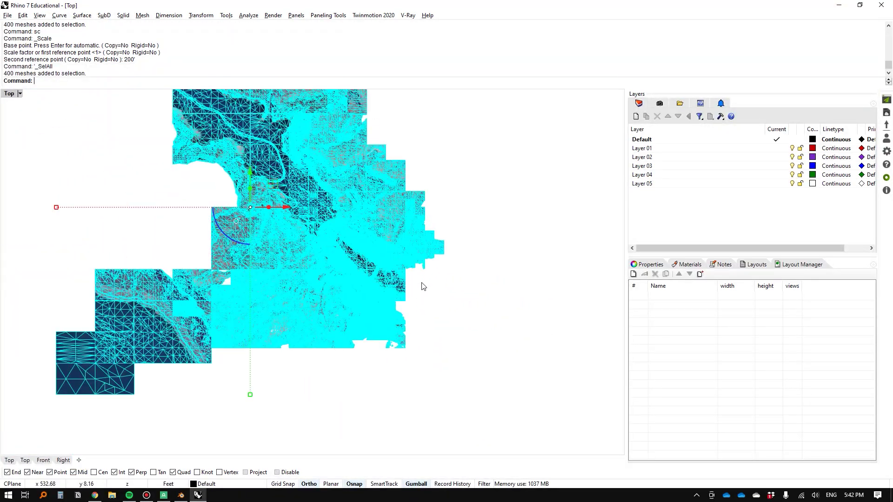
drag(401, 350, 399, 255)
key(ctrl+alt+s)
key(Escape)
ctrl+shift+click(319, 288)
key(Return)
text(Length)
key(Return)
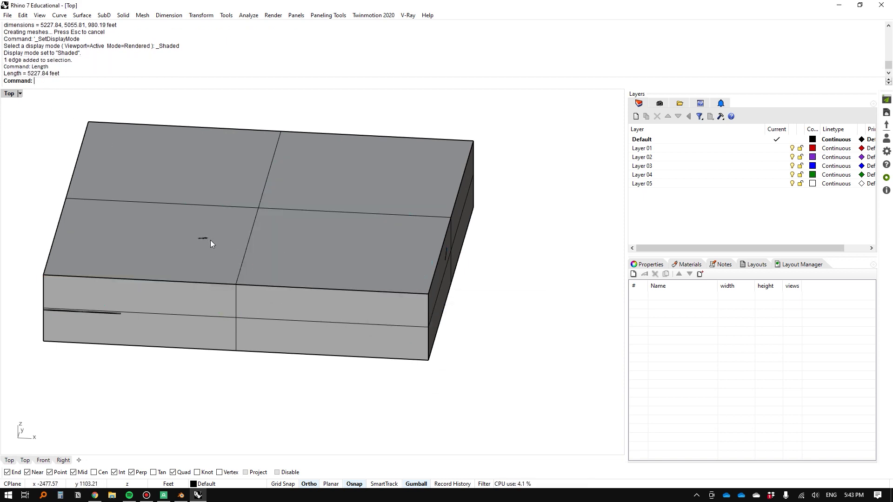
key(ctrl+z)
- Show the scaled model in Rendered display and examine the hole in the mountain terrain, the dam and the bridge from several angles
text(t)
key(Return)
scroll(433, 329, up, 3)
drag(434, 329, 286, 331)
key(ctrl+alt+r)
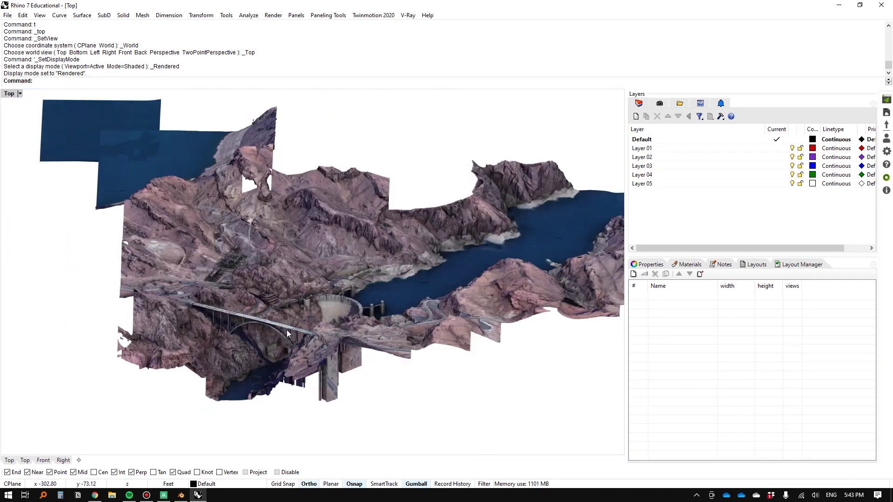
scroll(286, 330, up, 10)
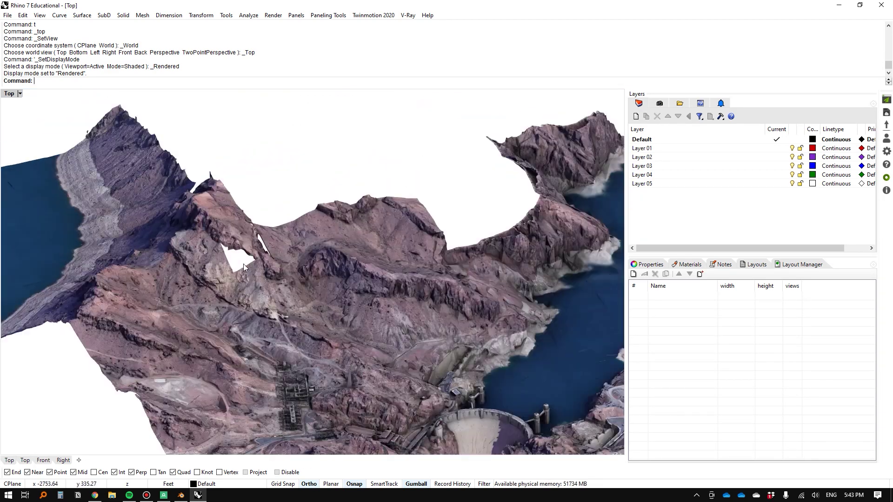
scroll(244, 264, up, 3)
scroll(241, 250, up, 2)
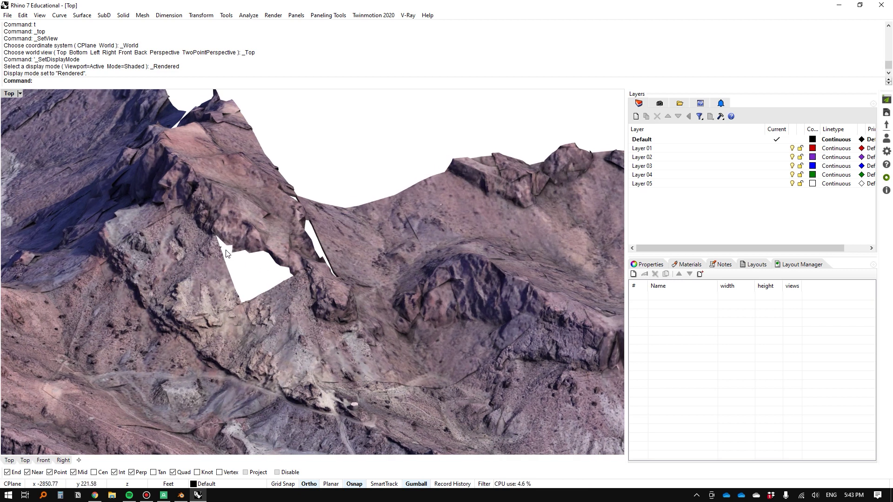
scroll(271, 293, down, 8)
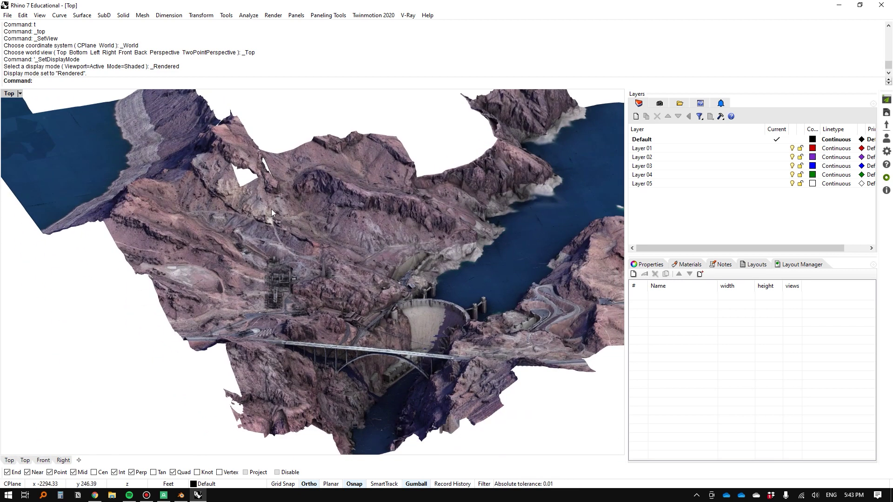
scroll(249, 174, up, 3)
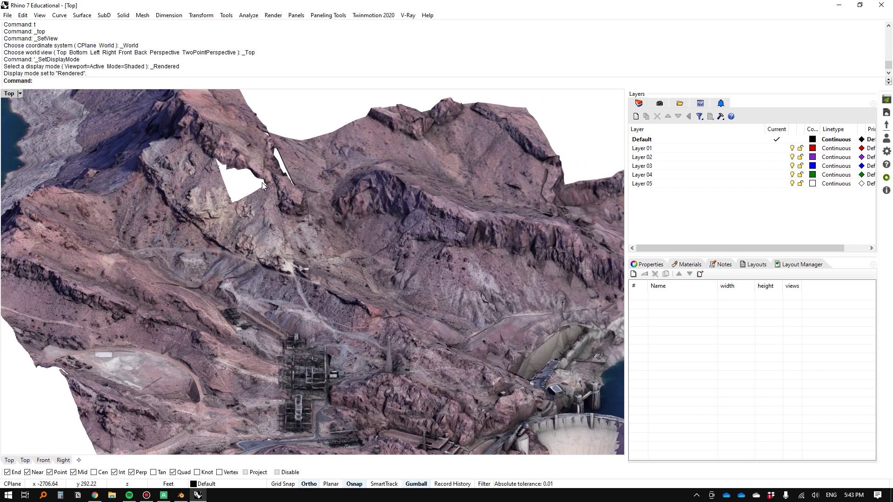
scroll(235, 195, down, 3)
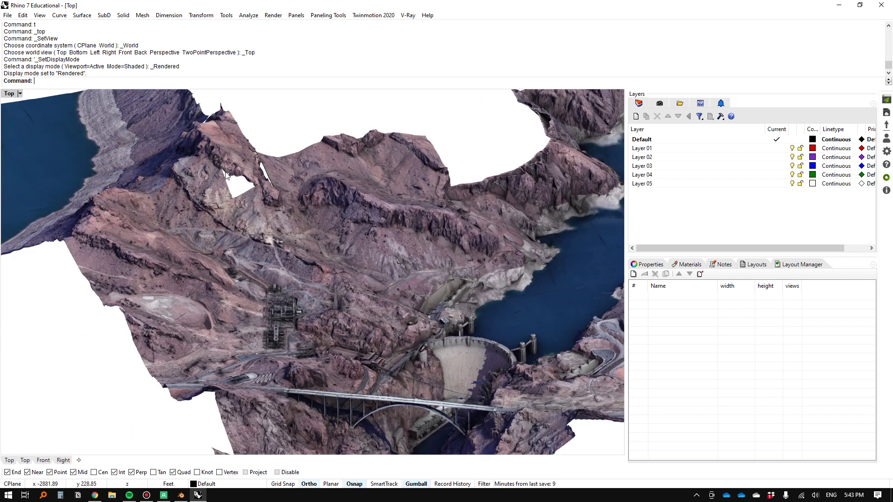
scroll(298, 275, down, 3)
scroll(298, 275, up, 3)
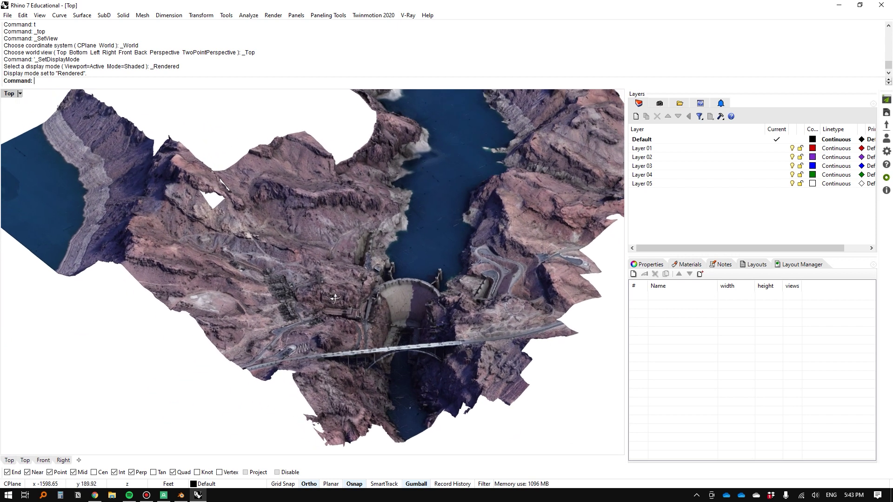